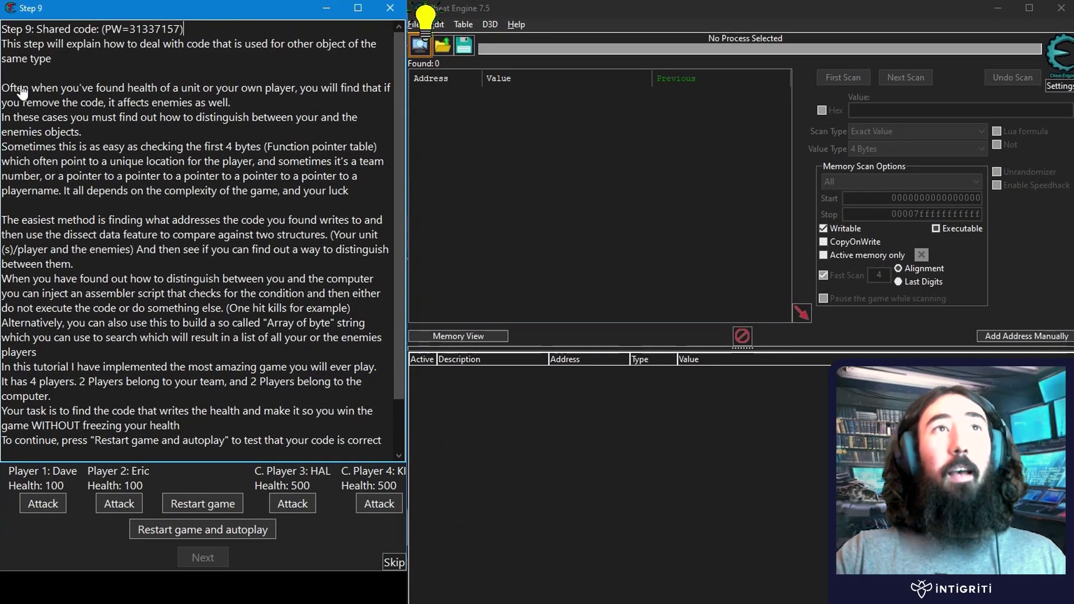
Read the Step 9 intro about found health code also affecting enemies (Shared code).
left_click_drag(18, 90, 210, 90)
left_click(260, 106)
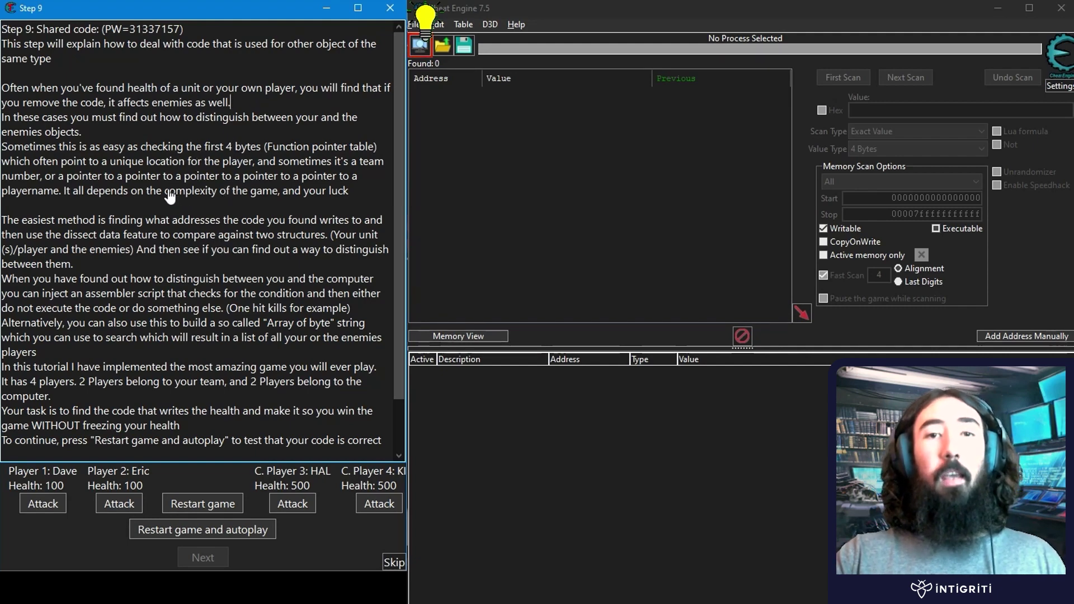
left_click_drag(256, 108, 5, 89)
left_click(41, 87)
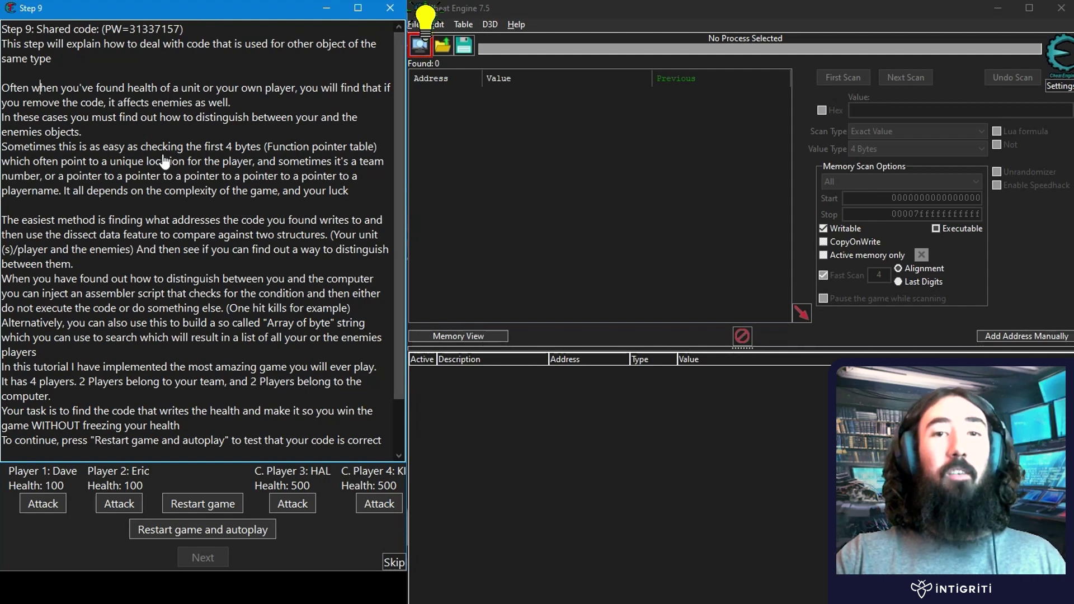
left_click(178, 28)
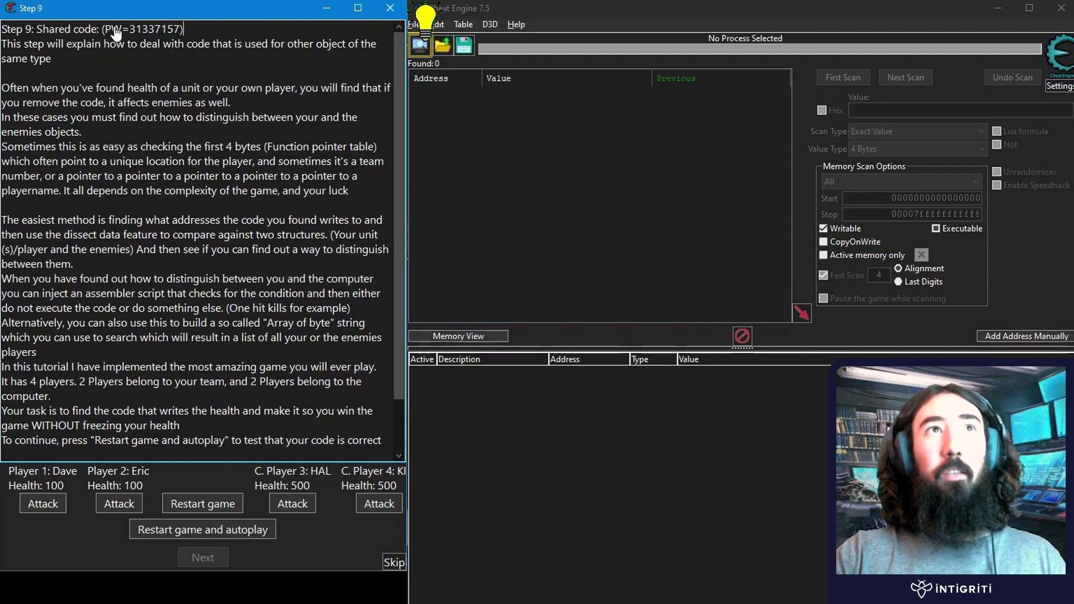
left_click_drag(95, 31, 38, 35)
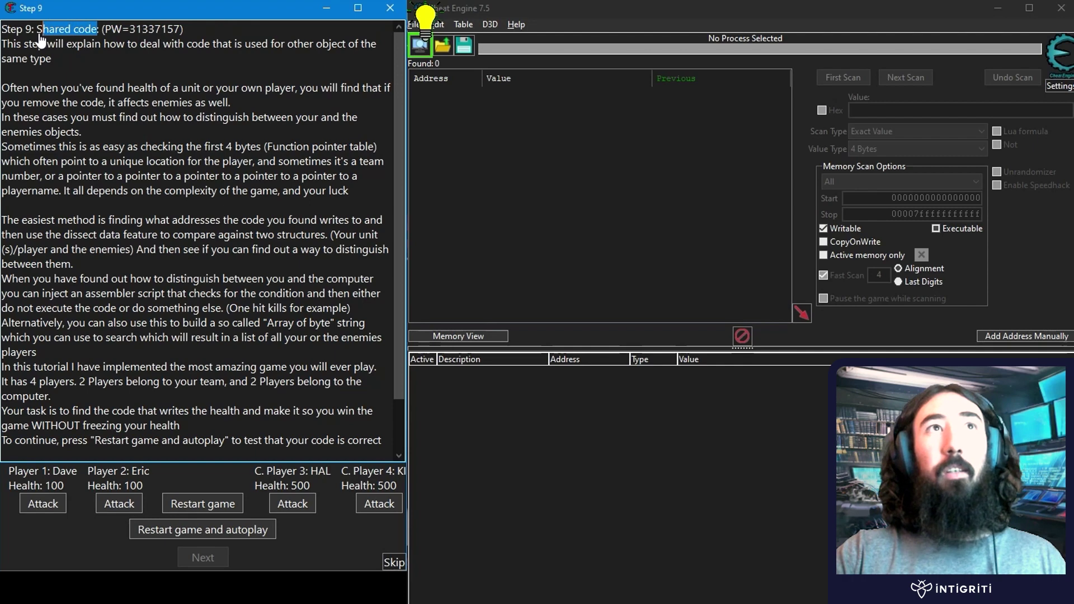
left_click(61, 48)
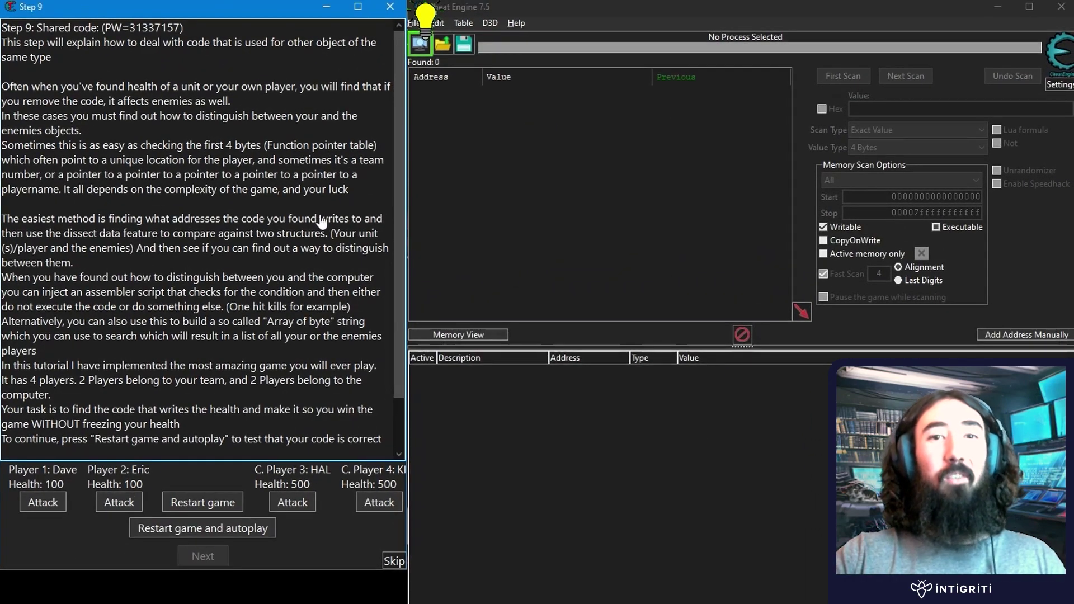
Read the task: find the health-writing code without freezing health; restart or autoplay if needed.
left_click(73, 263)
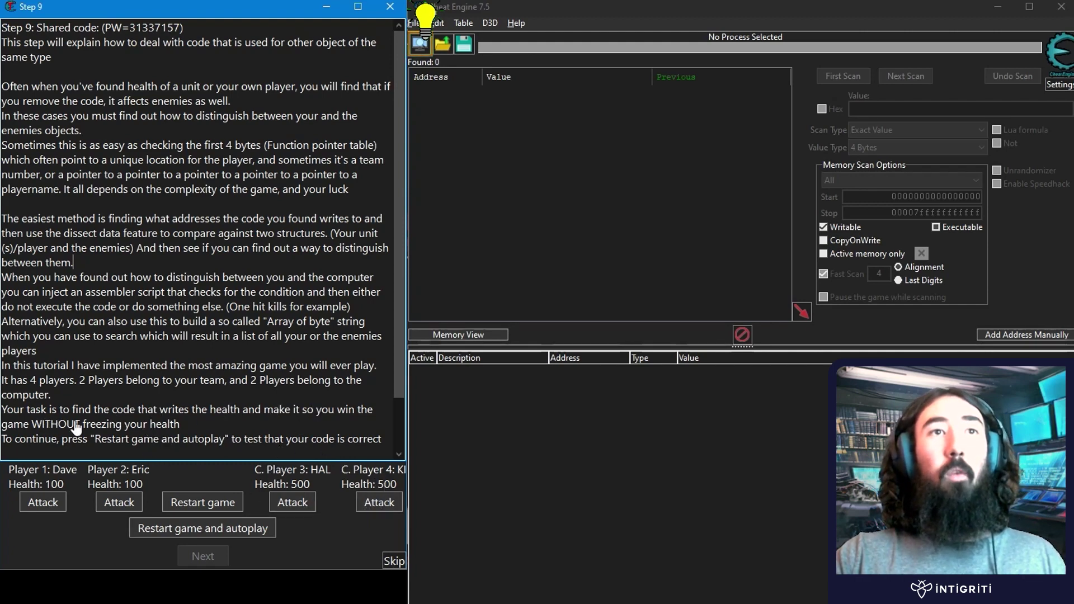
left_click_drag(202, 426, 4, 428)
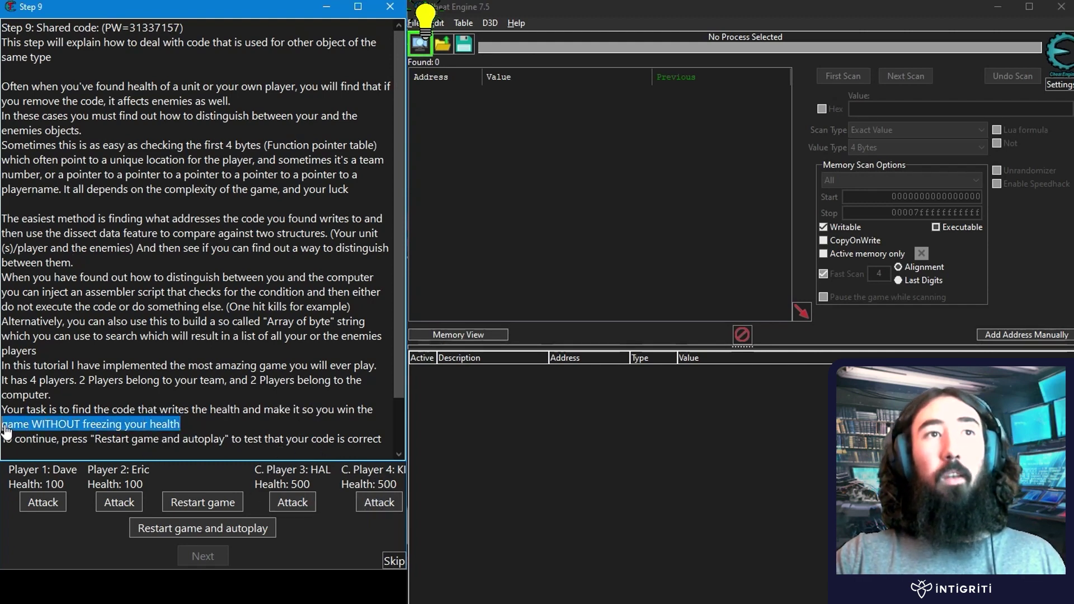
left_click(162, 429)
left_click_drag(205, 429, 6, 420)
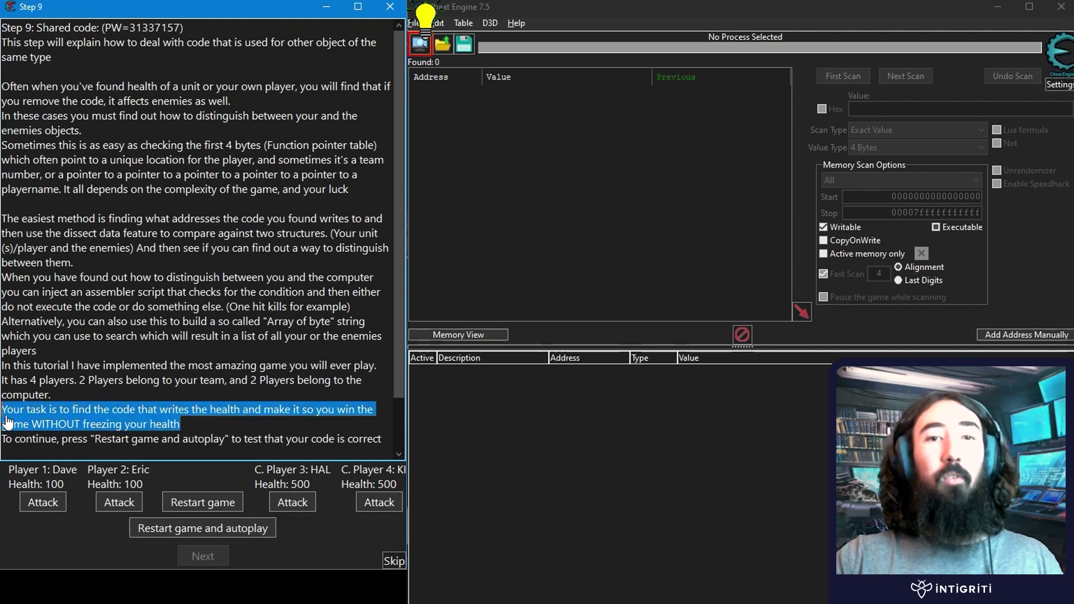
left_click_drag(180, 426, 3, 428)
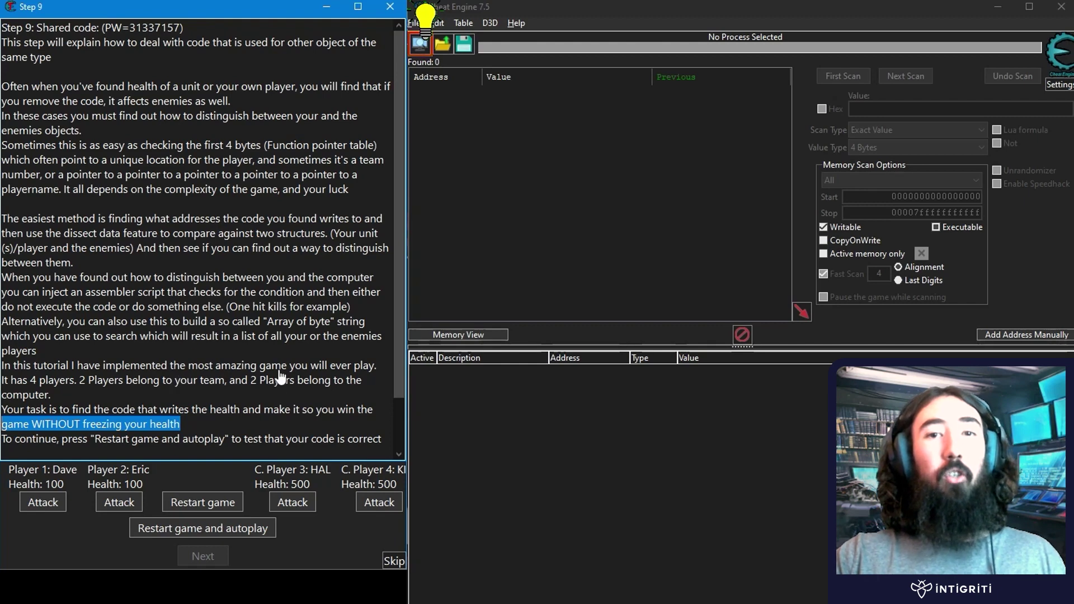
left_click(168, 427)
left_click_drag(185, 426, 3, 426)
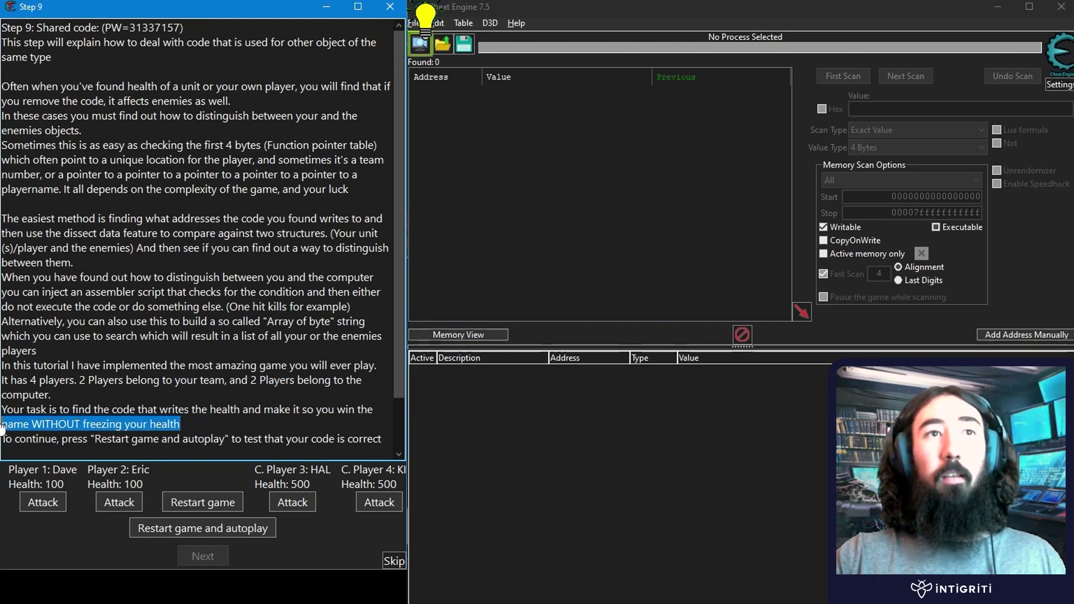
left_click(237, 428)
left_click_drag(106, 440, 223, 443)
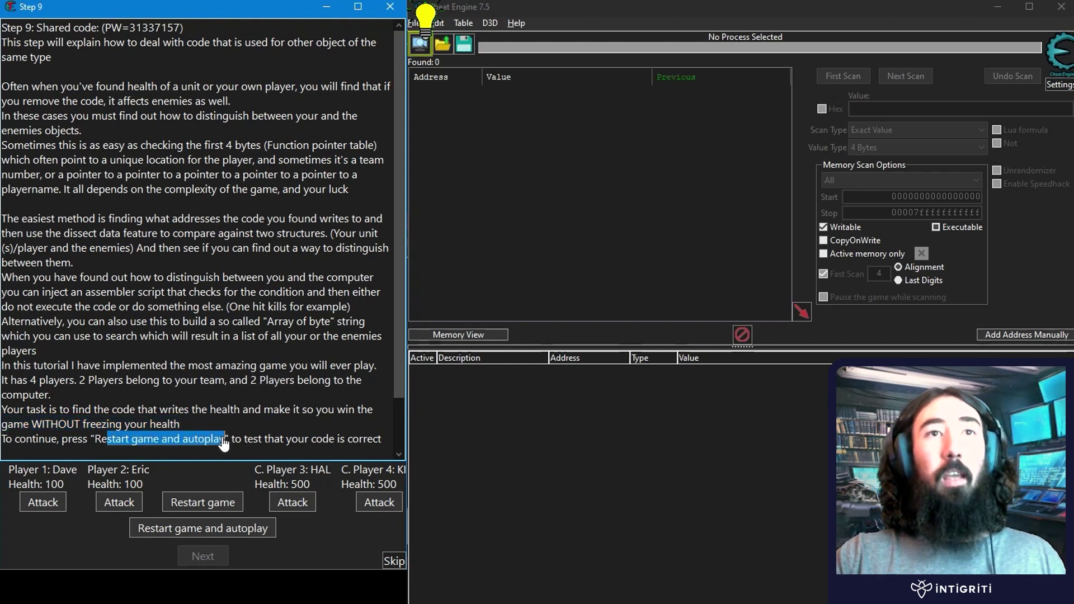
left_click(212, 398)
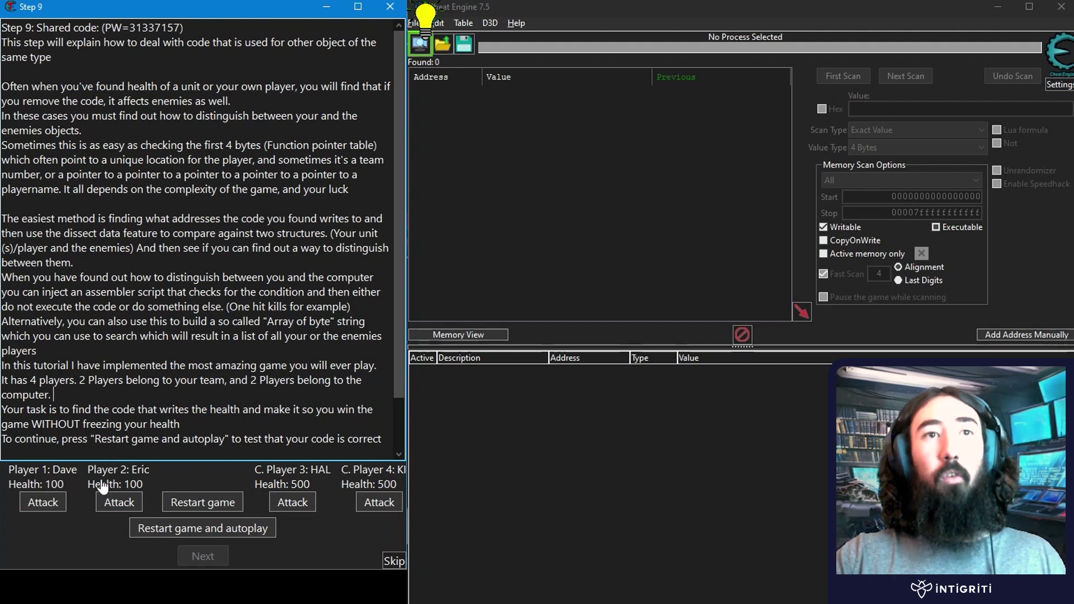
left_click_drag(216, 431, 4, 418)
left_click(182, 425)
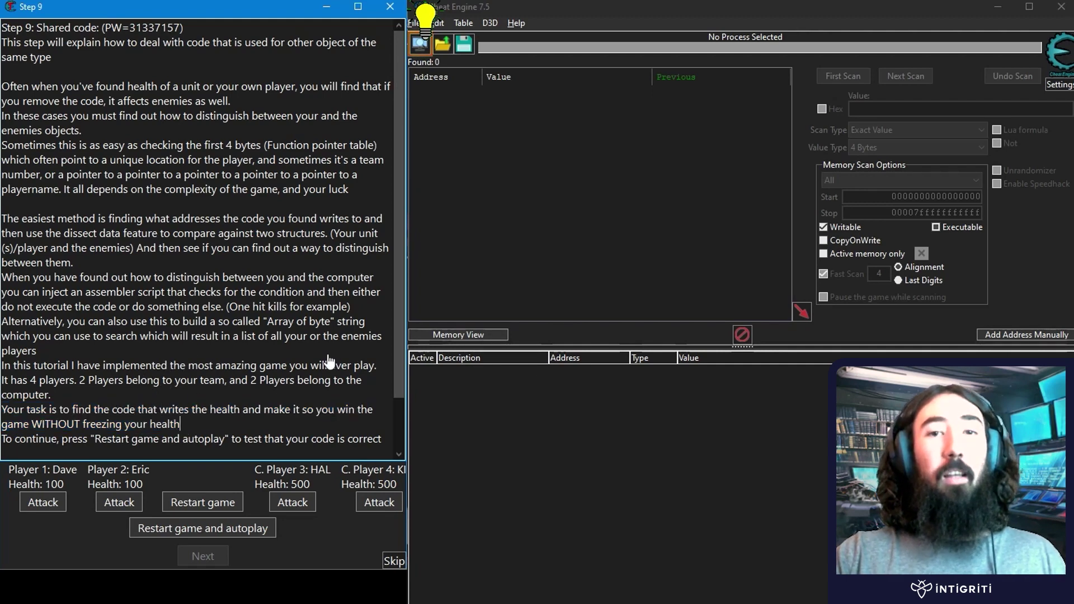
Attach Cheat Engine to the Tutorial-x86_64.exe process.
left_click(483, 148)
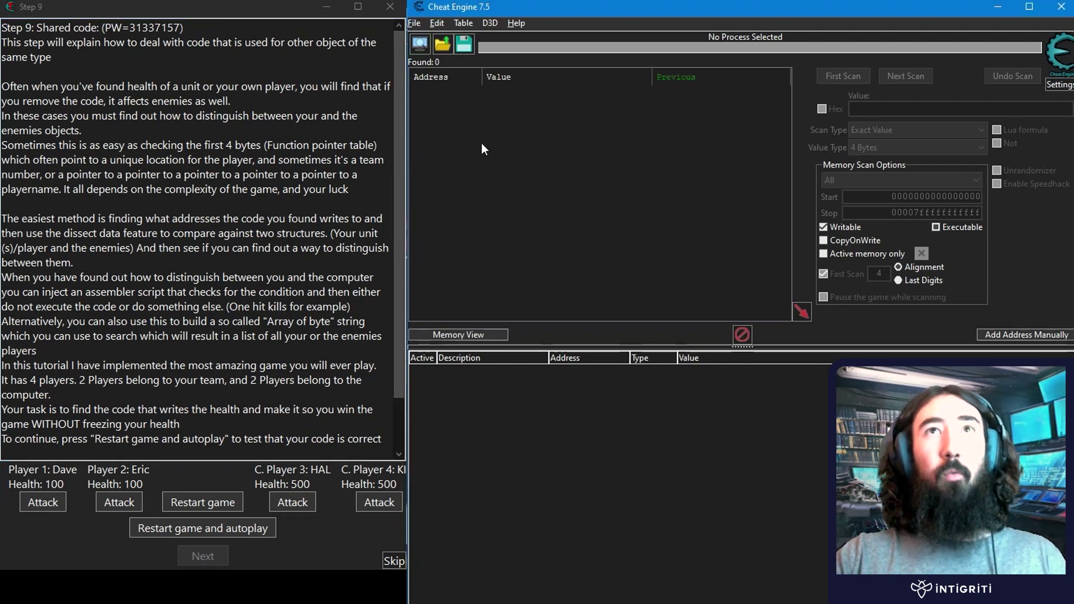
left_click(420, 43)
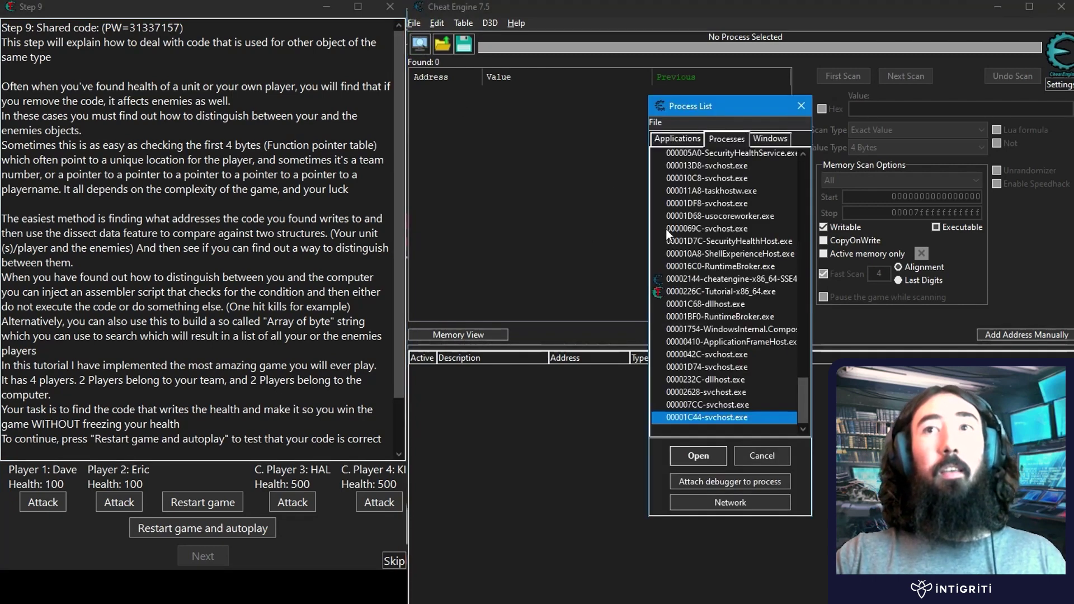
double_click(705, 291)
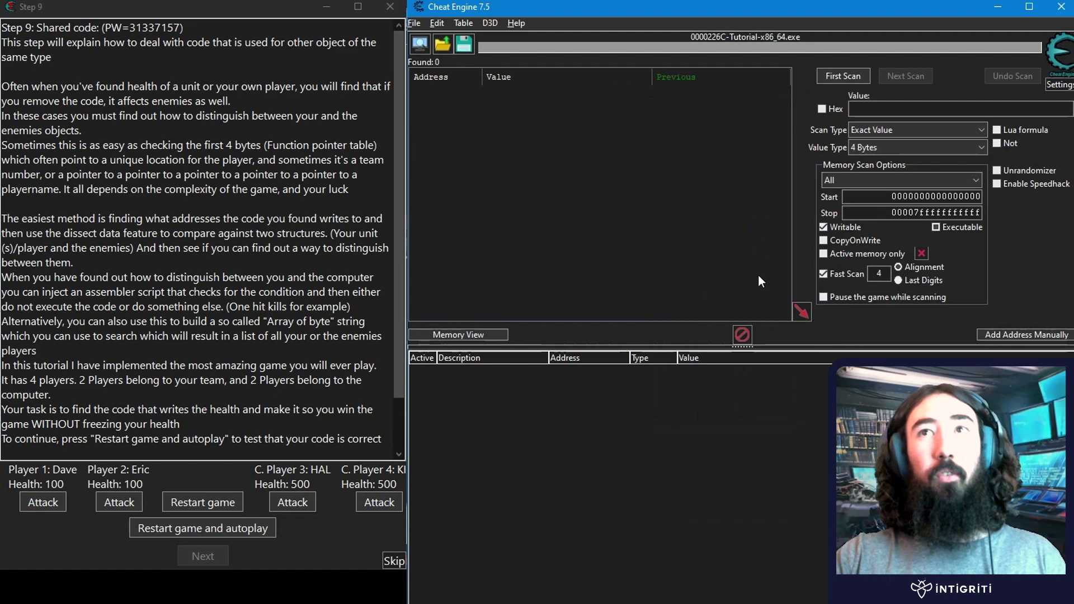
Attack Player 1, first-scan for 94, attack again, next-scan for 90.
left_click(52, 487)
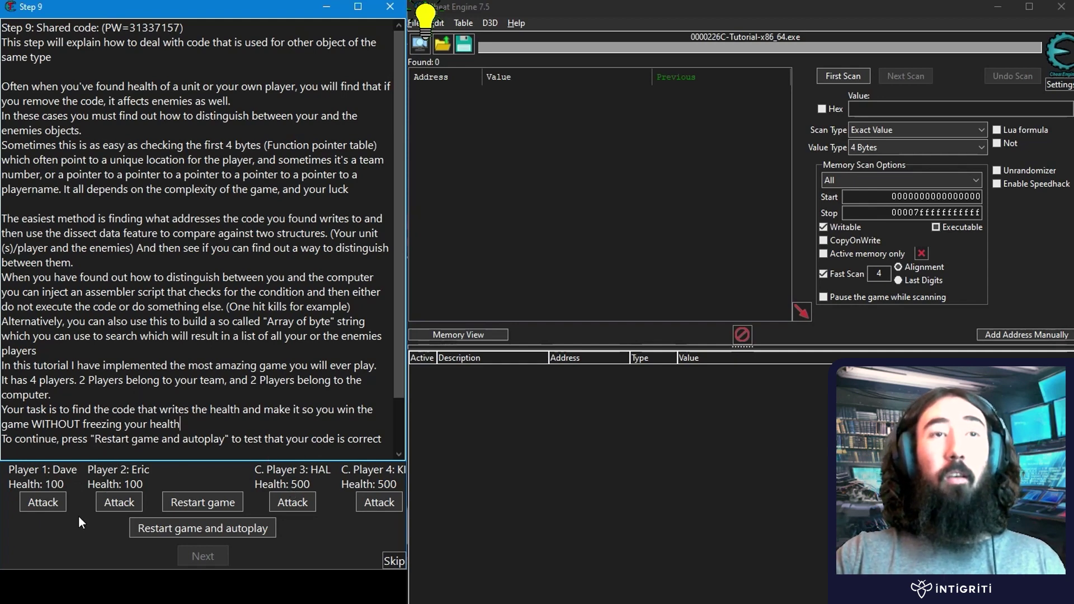
left_click(32, 499)
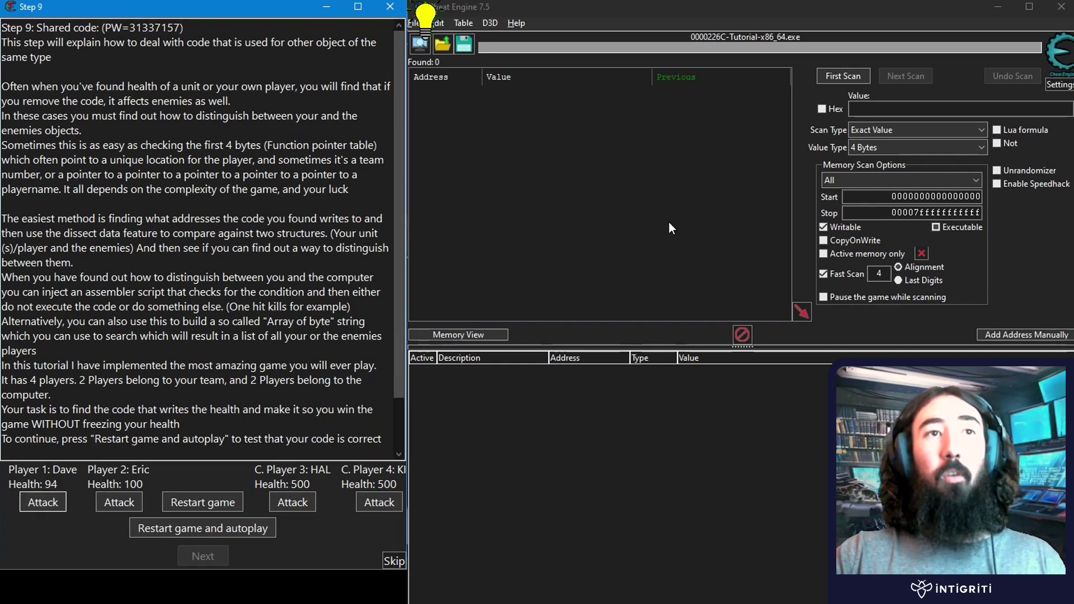
left_click(878, 107)
type("9")
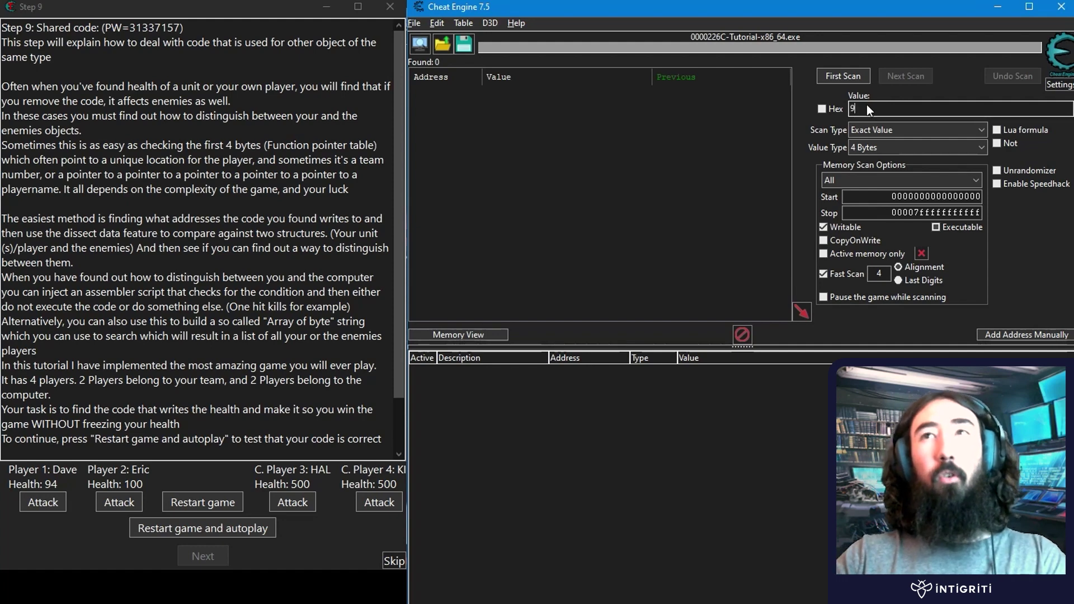
type("4")
left_click(836, 79)
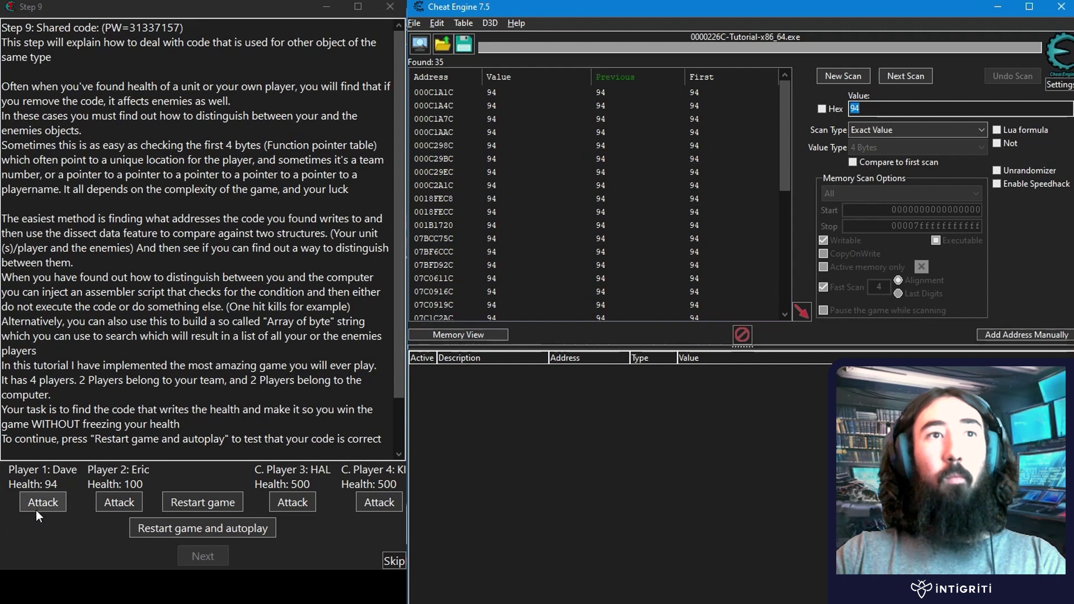
left_click(35, 510)
left_click(839, 99)
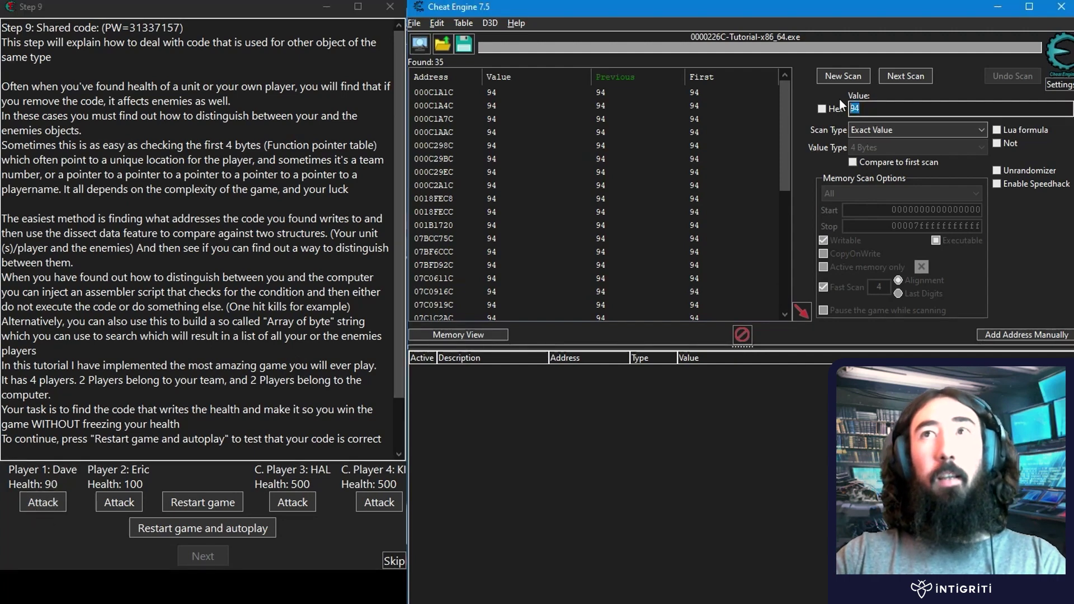
type("90")
left_click(892, 78)
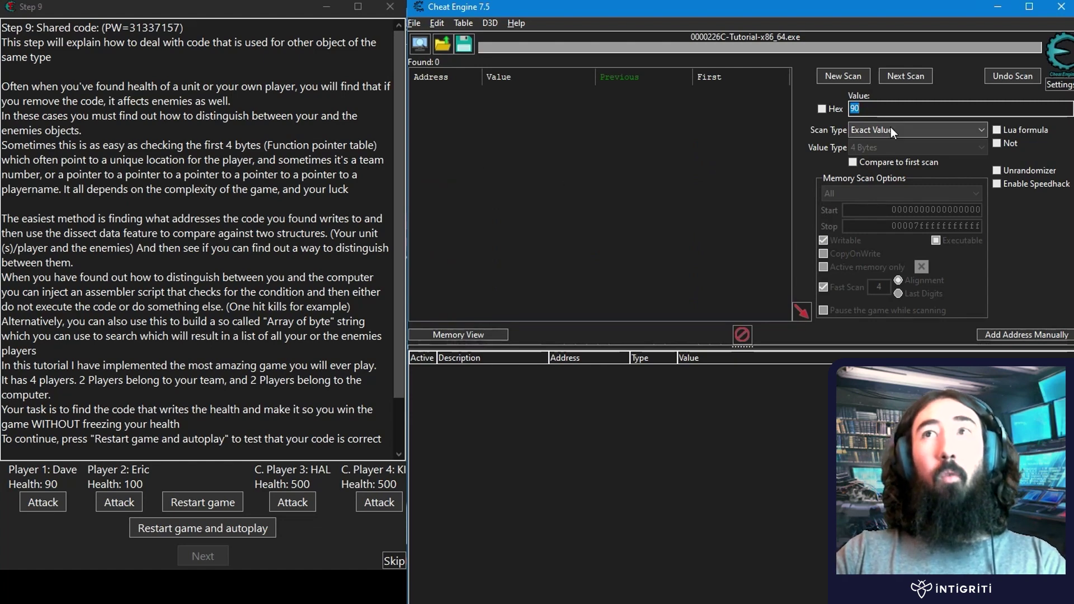
Start a new Float-type scan for health value 90.
left_click(840, 73)
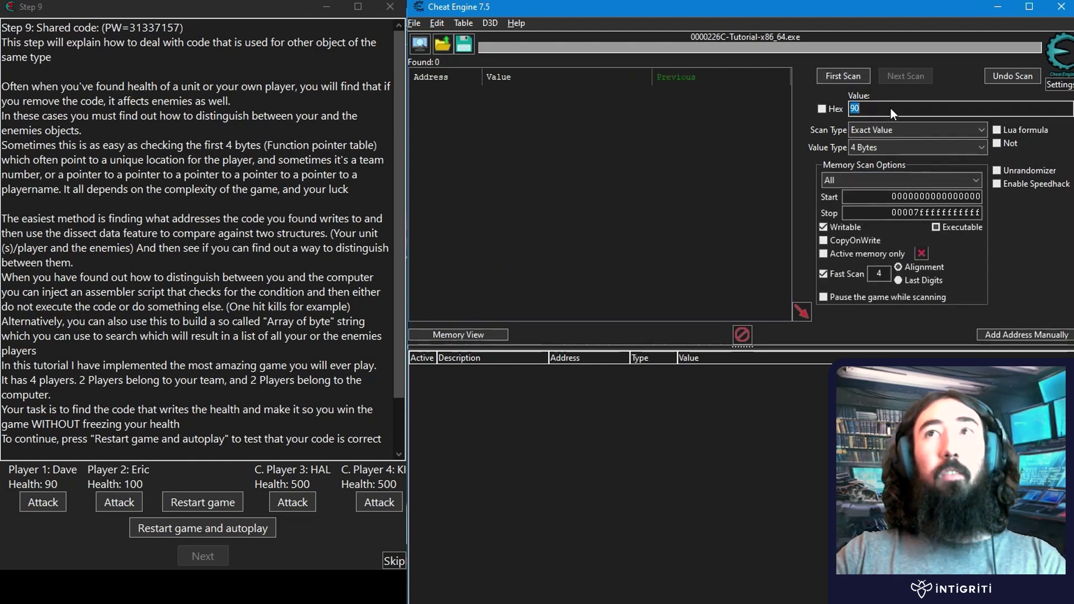
left_click(871, 148)
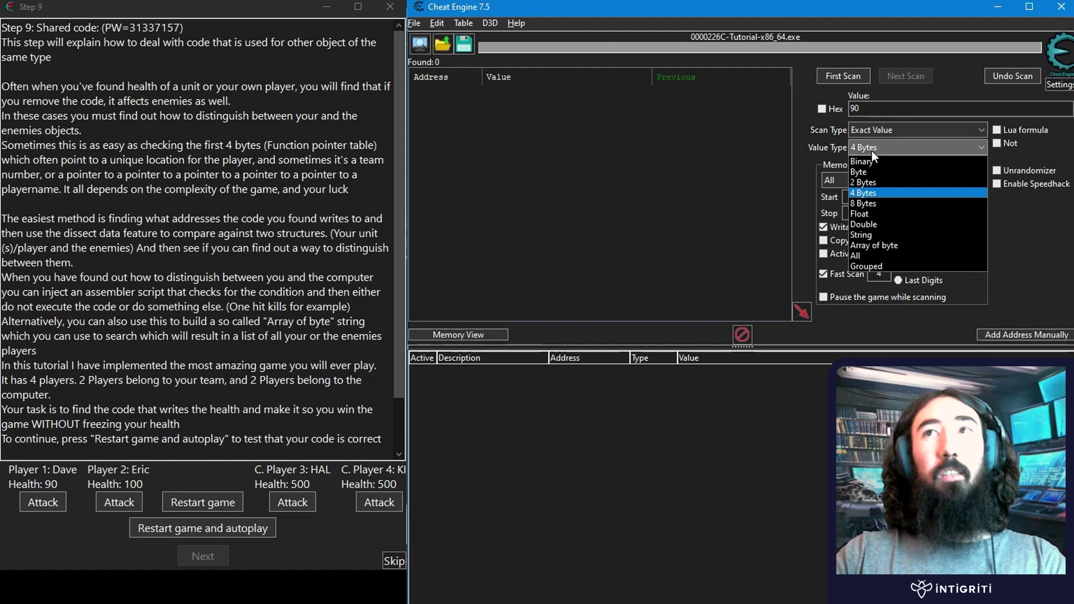
left_click(880, 213)
left_click(819, 106)
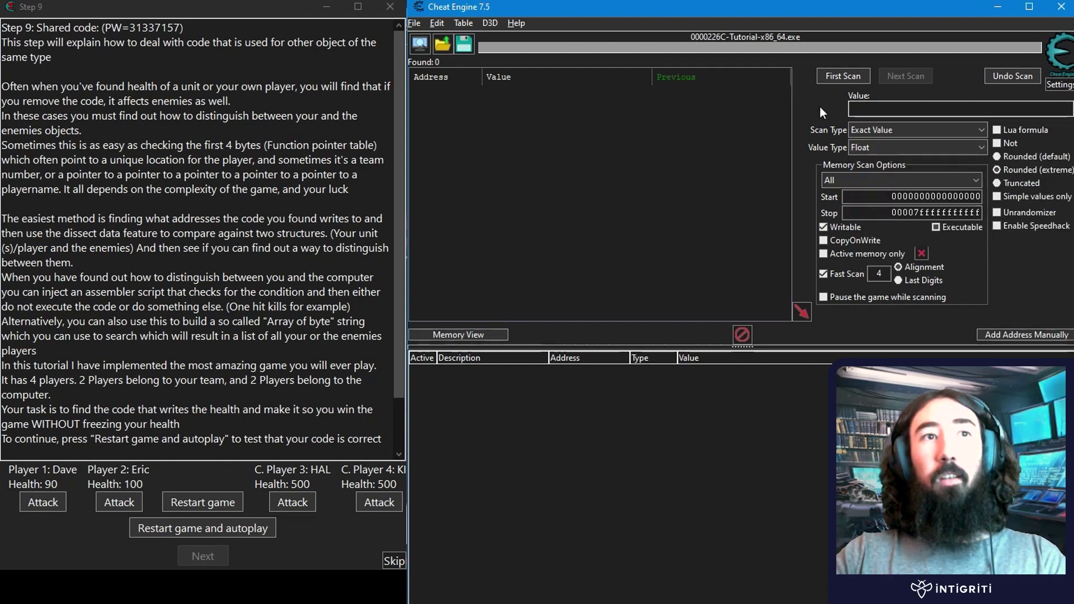
left_click(852, 75)
Attack Player 1, next-scan for 86, and add address 09968178 to the list.
left_click(43, 502)
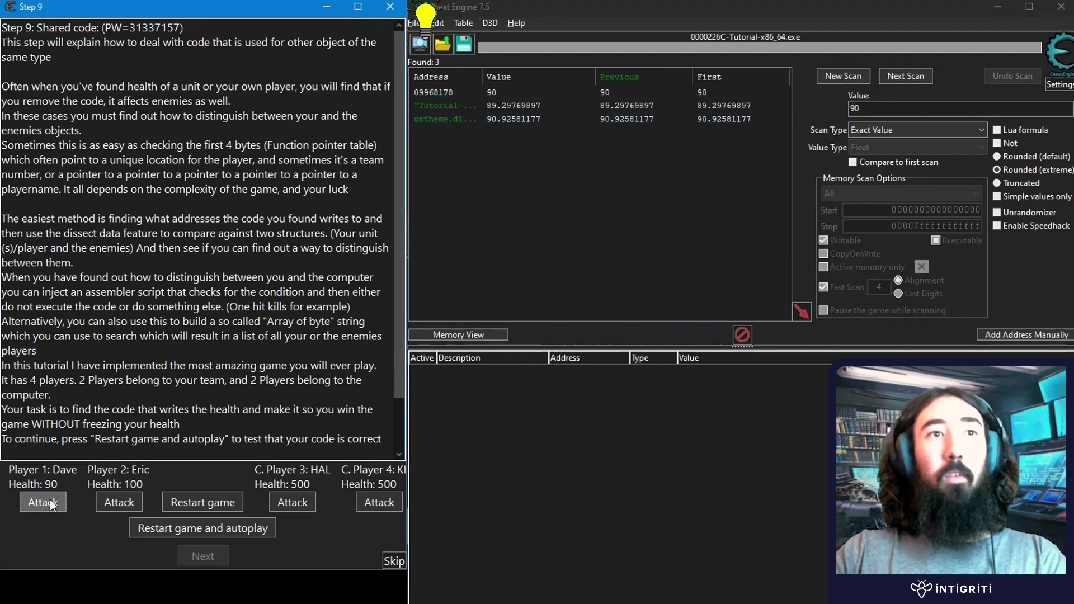
left_click(920, 112)
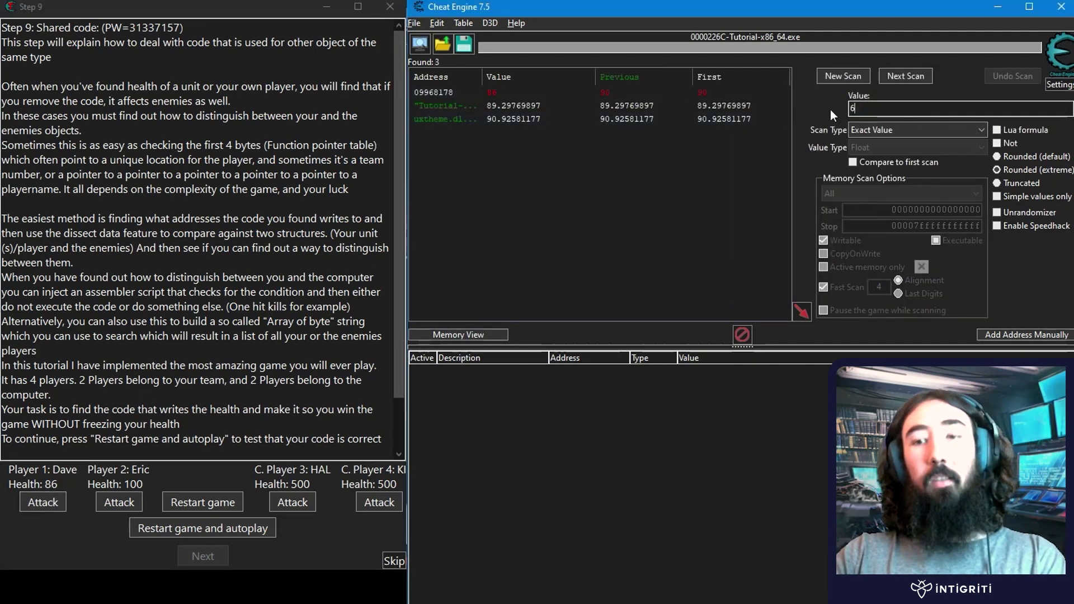
type("86")
left_click(910, 79)
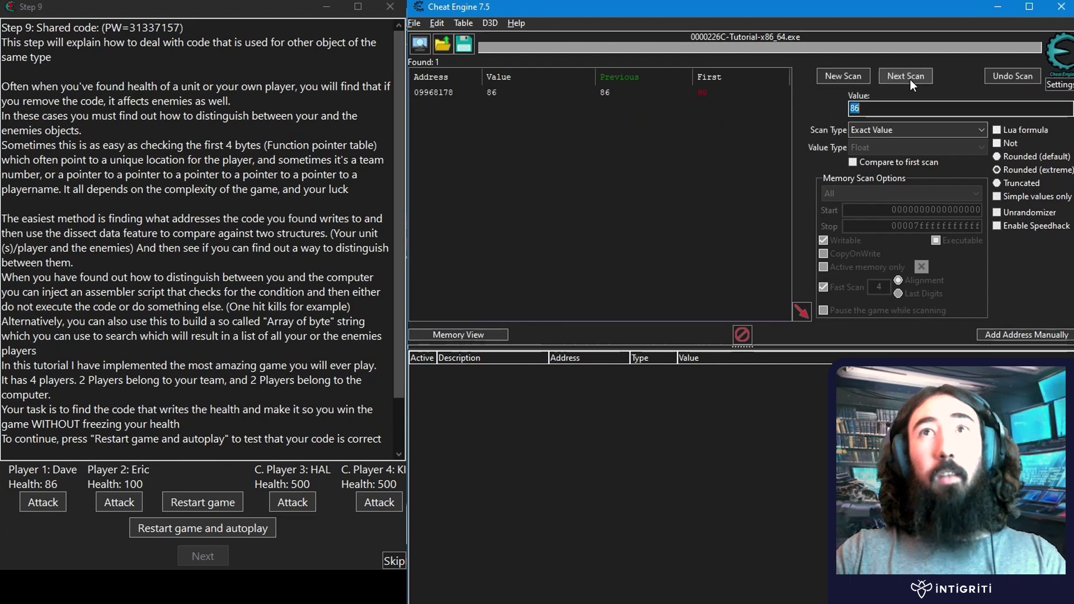
double_click(629, 95)
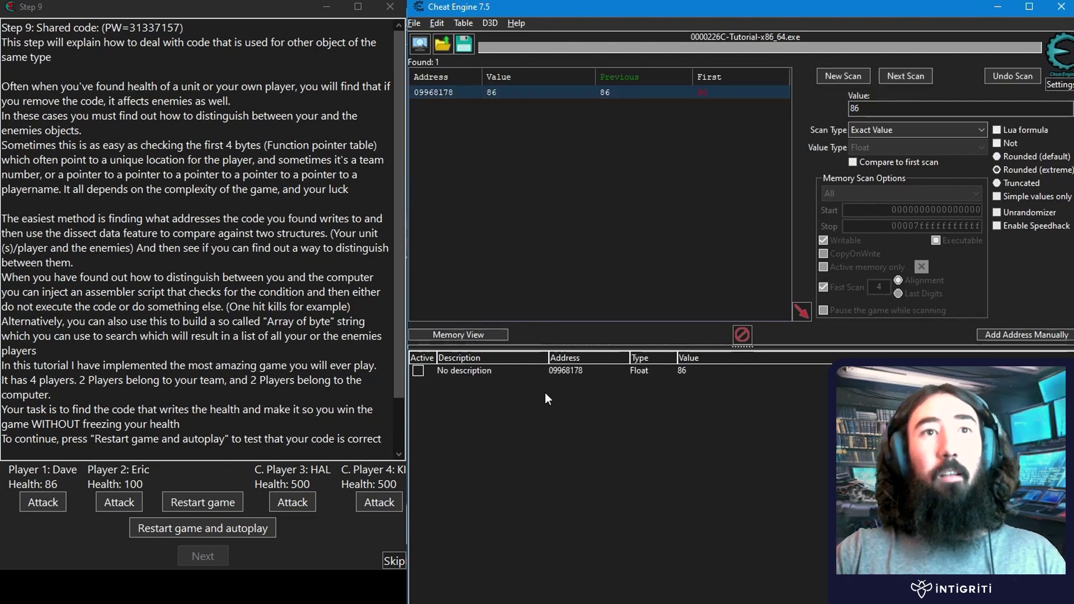
Read the tutorial tips that health is a float and multiple solutions exist.
left_click(49, 472)
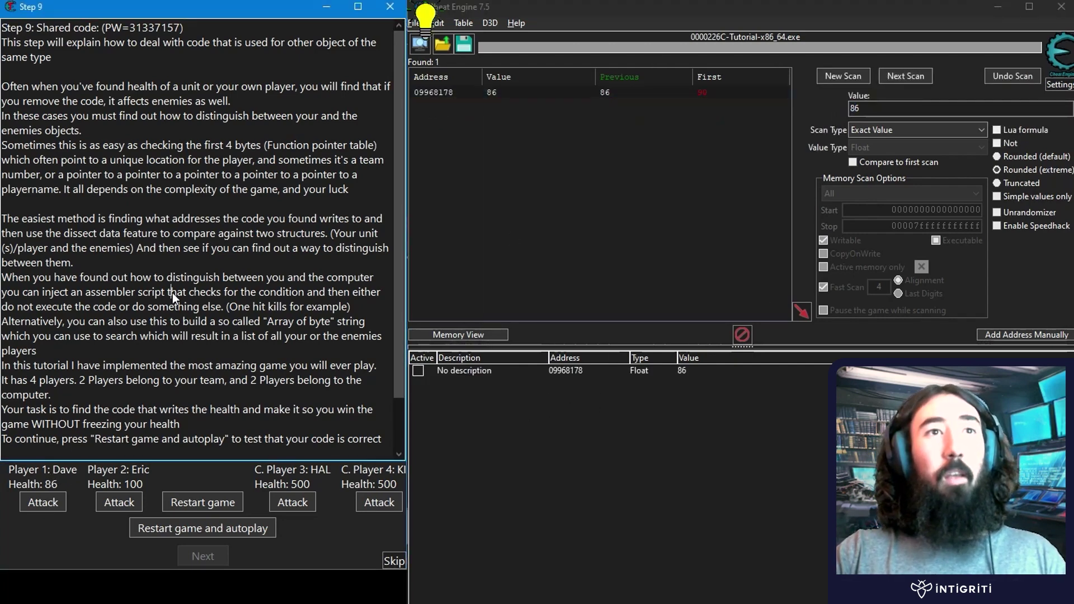
scroll(168, 391, "down", 1)
triple_click(49, 427)
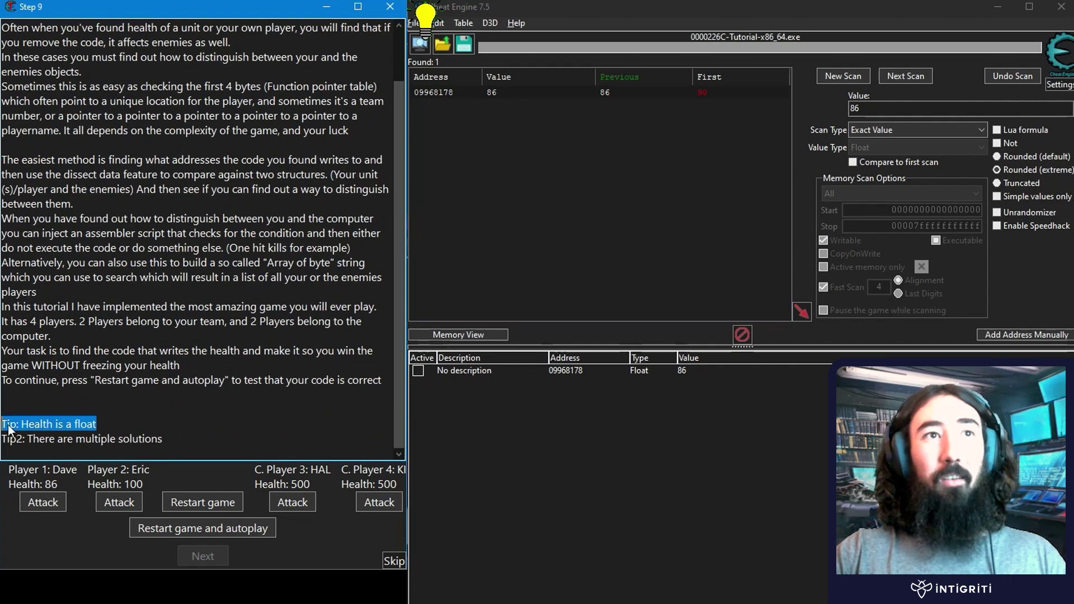
left_click(191, 429)
triple_click(182, 442)
left_click(242, 394)
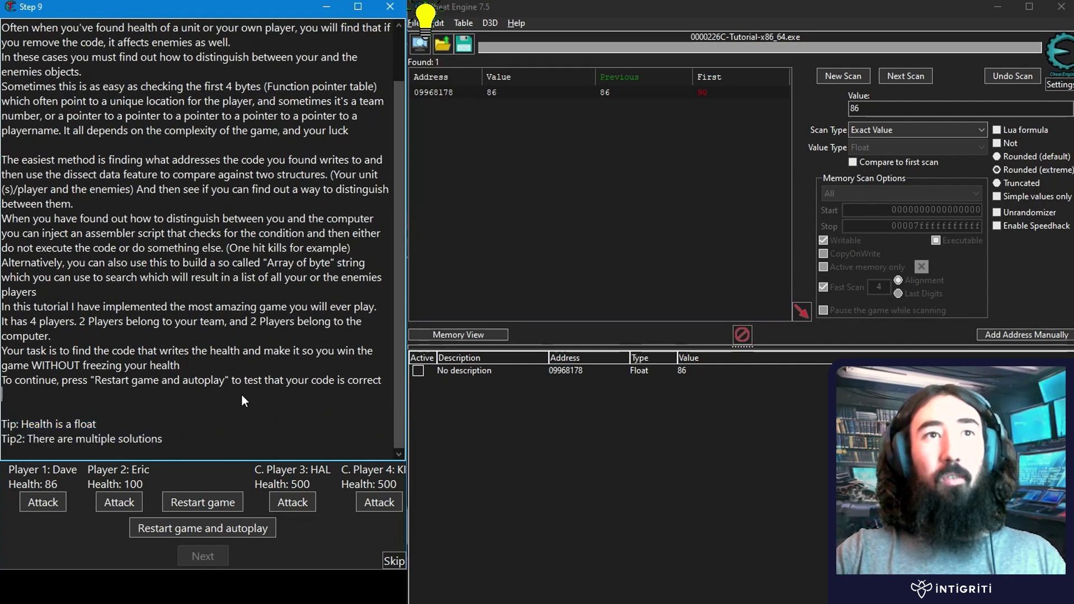
scroll(243, 397, "up", 1)
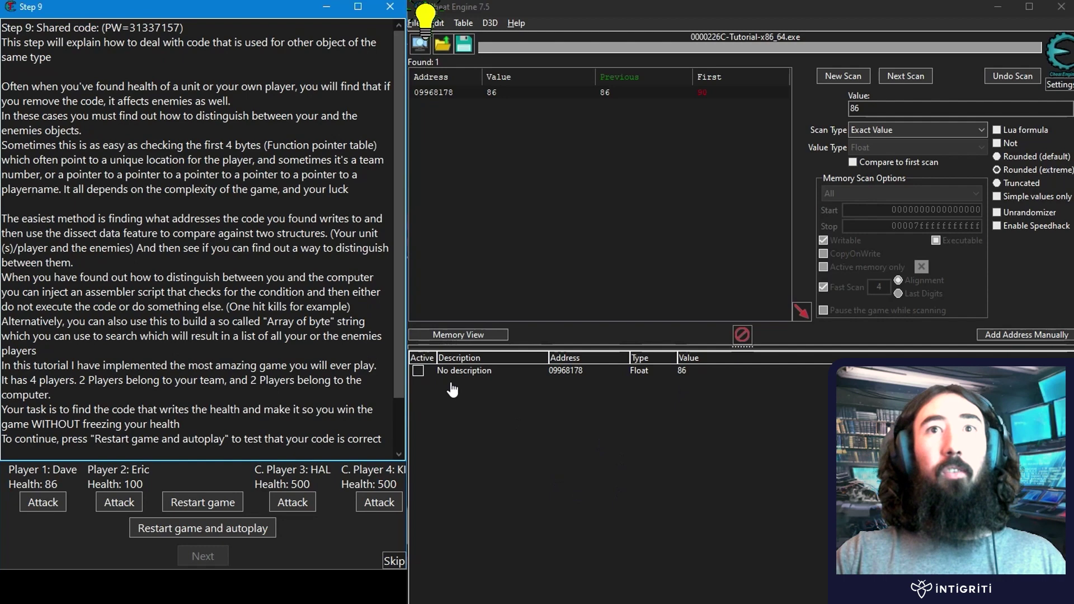
Set the address's description to 'health'.
double_click(500, 376)
type("health")
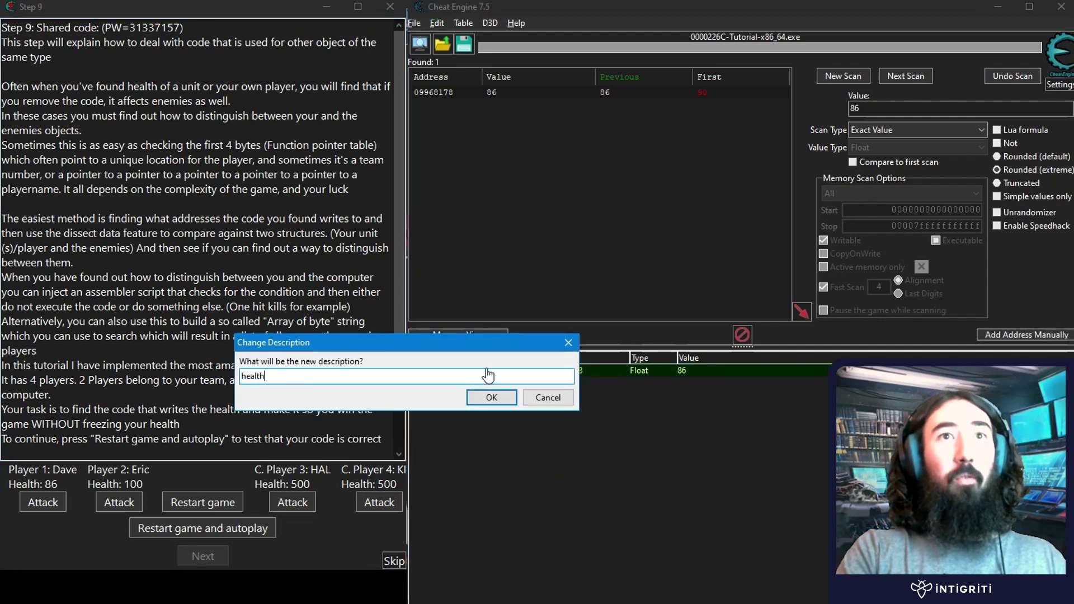
key("Return")
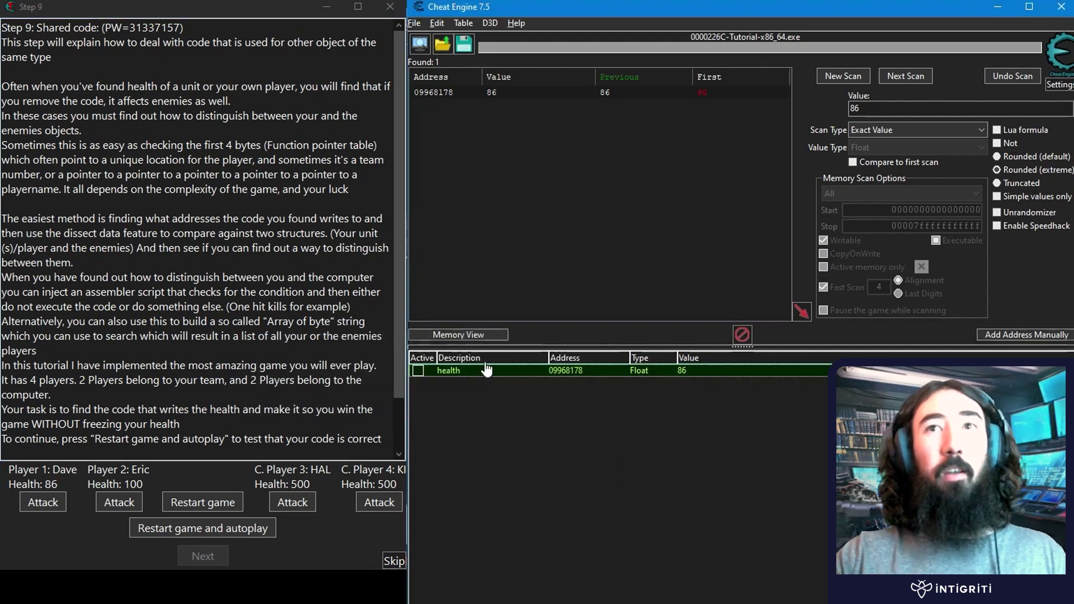
Find what writes to health, allowing the debugger, then attack to reveal the movss instruction.
right_click(443, 370)
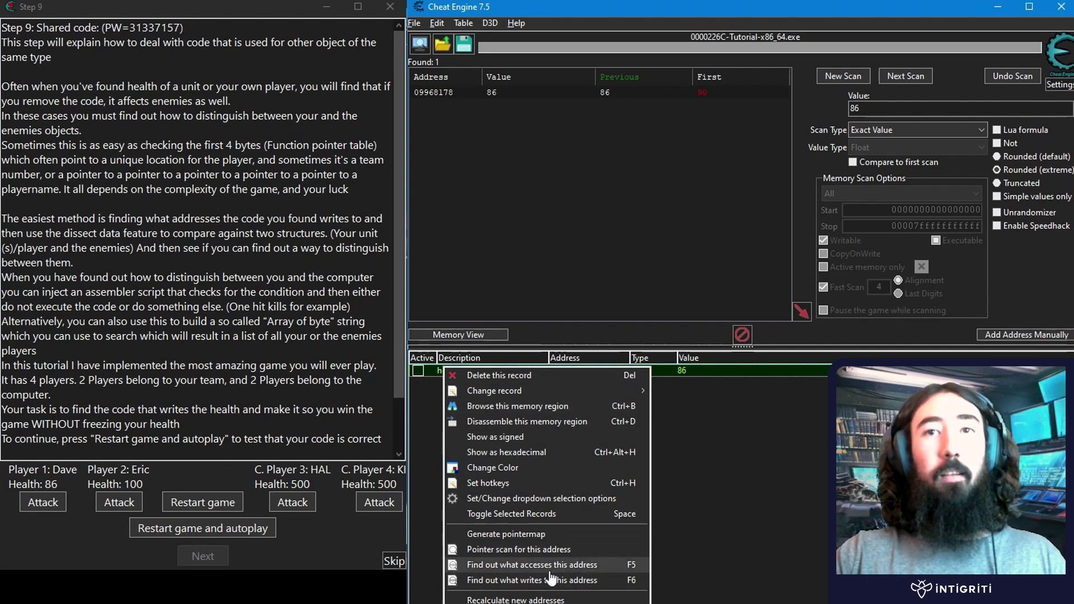
left_click(501, 580)
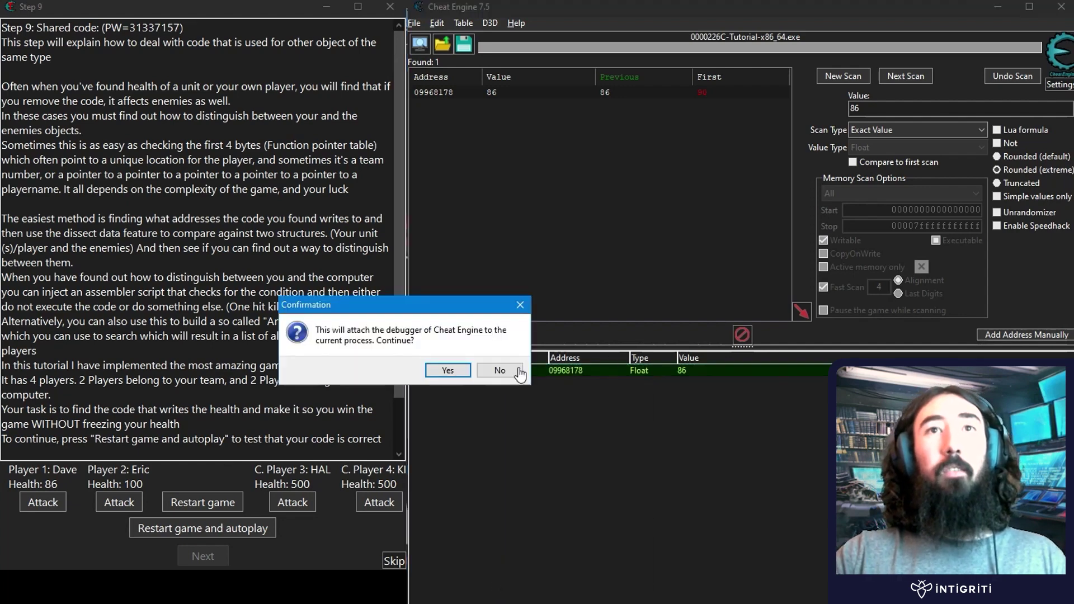
left_click(432, 373)
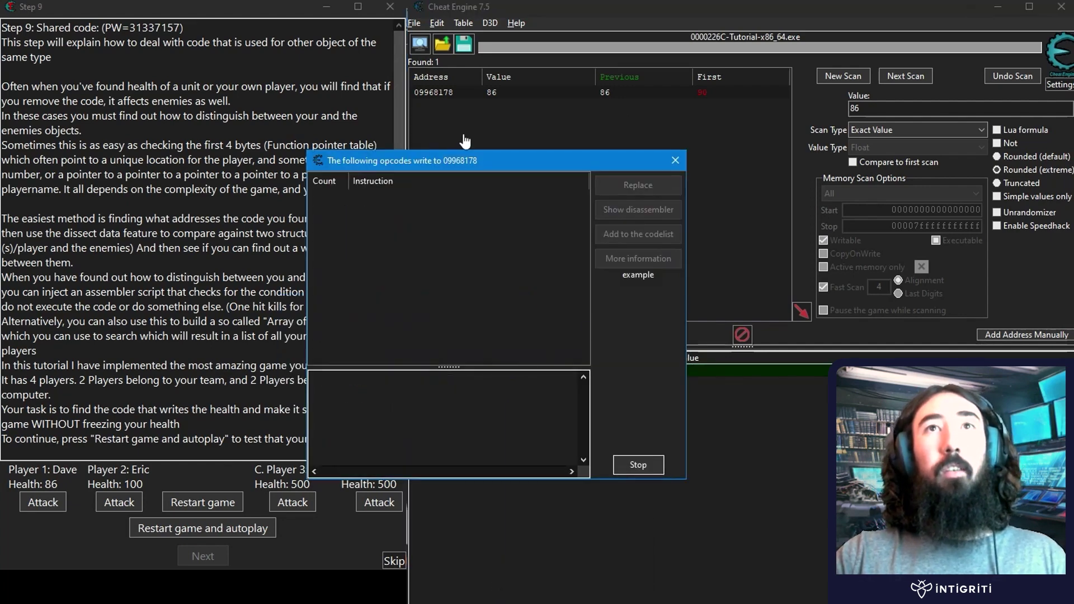
left_click(43, 501)
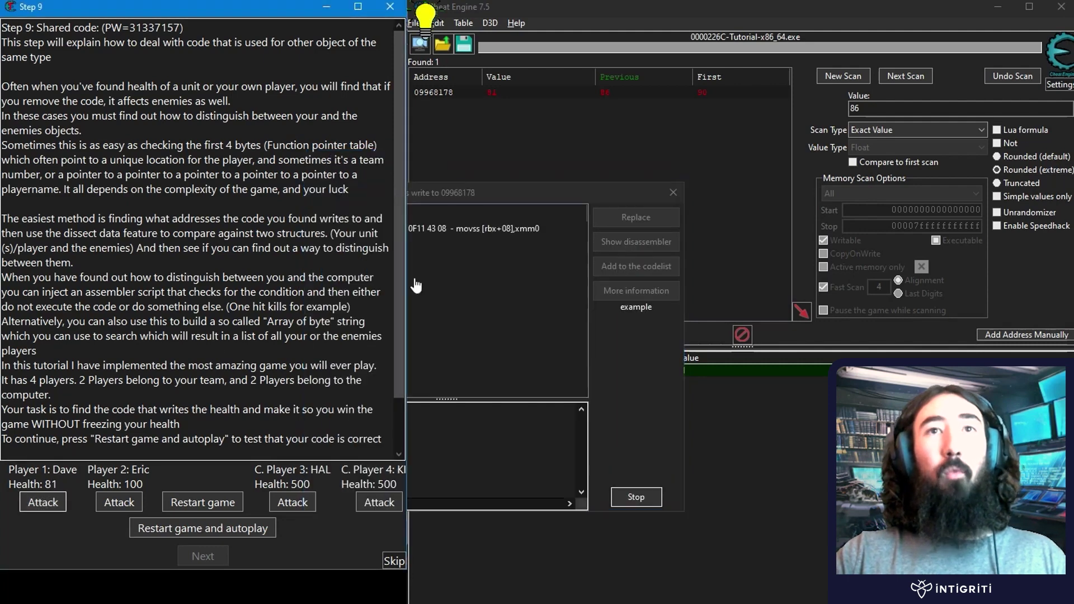
left_click(406, 291)
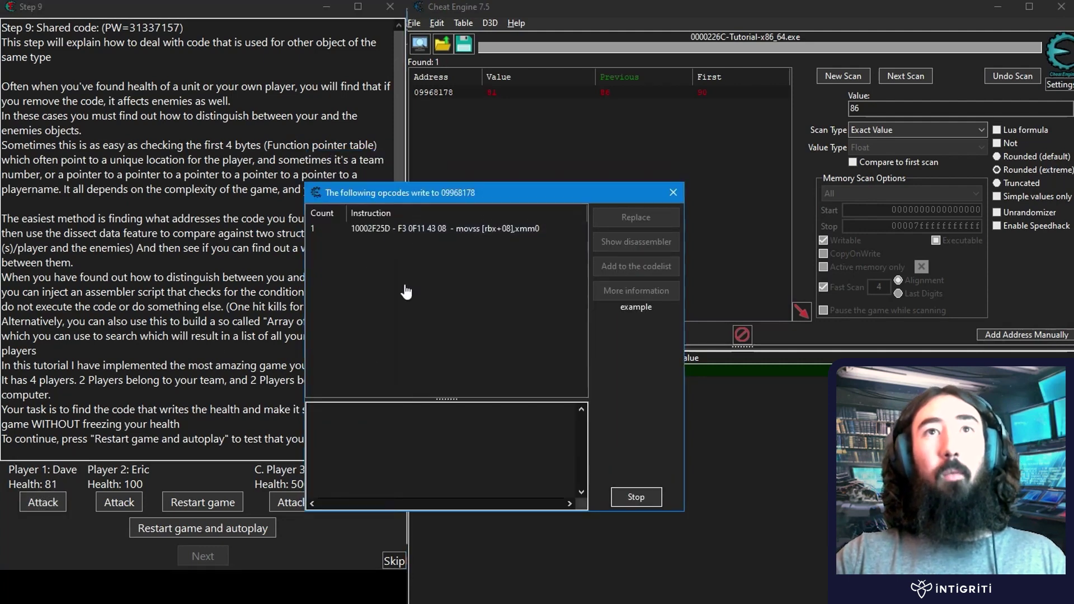
left_click(396, 229)
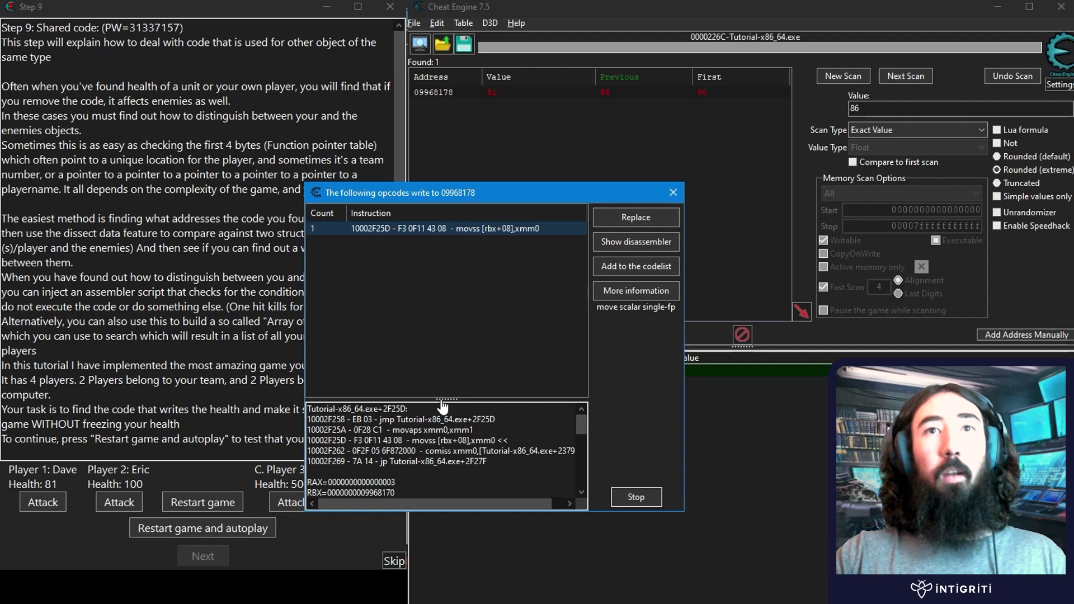
Inspect movss register details and show it in the disassembler.
left_click_drag(446, 398, 446, 297)
left_click_drag(416, 405, 334, 404)
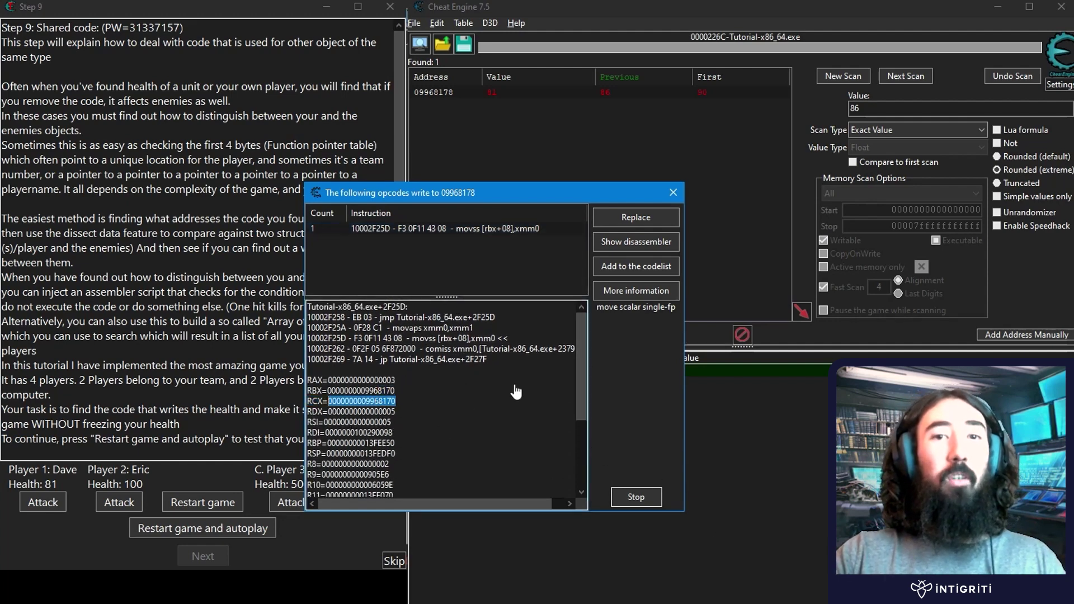
left_click(446, 427)
left_click(569, 228)
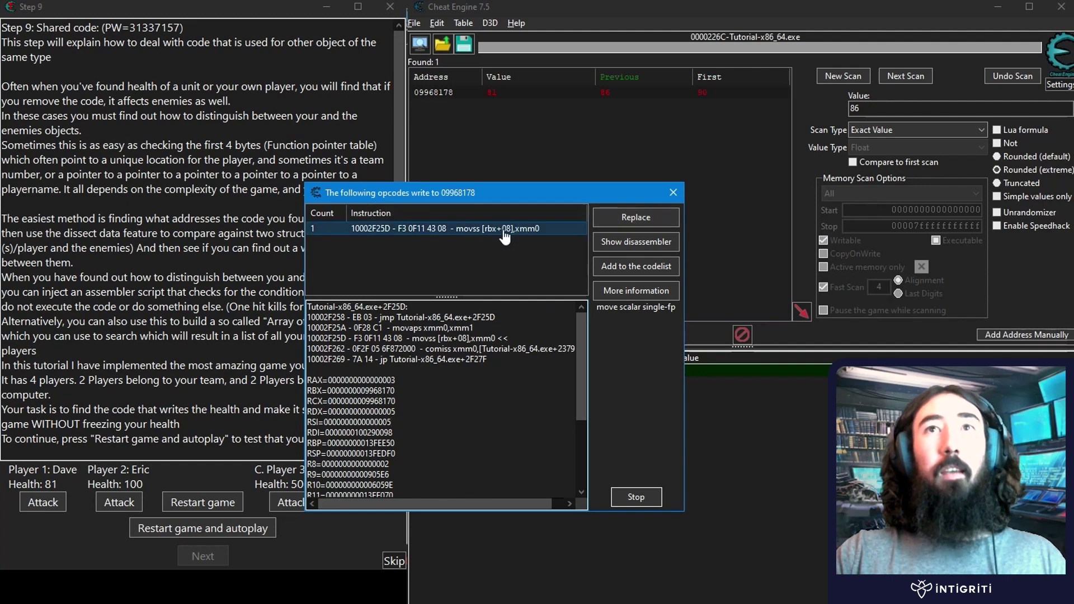
left_click(636, 241)
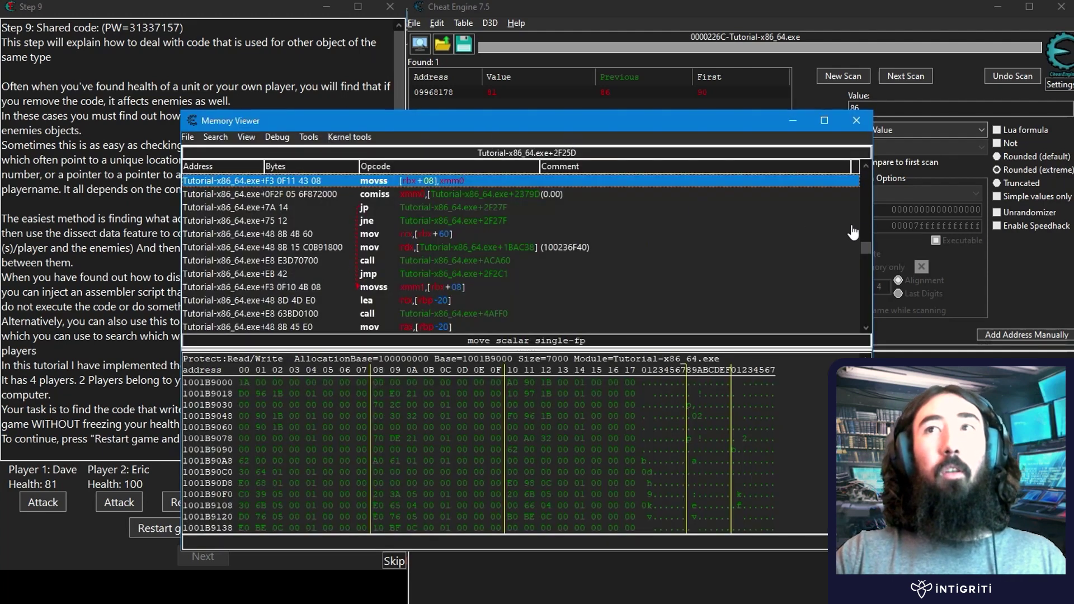
Track what addresses the movss [rbx+08],xmm0 instruction accesses.
left_click_drag(874, 237, 815, 233)
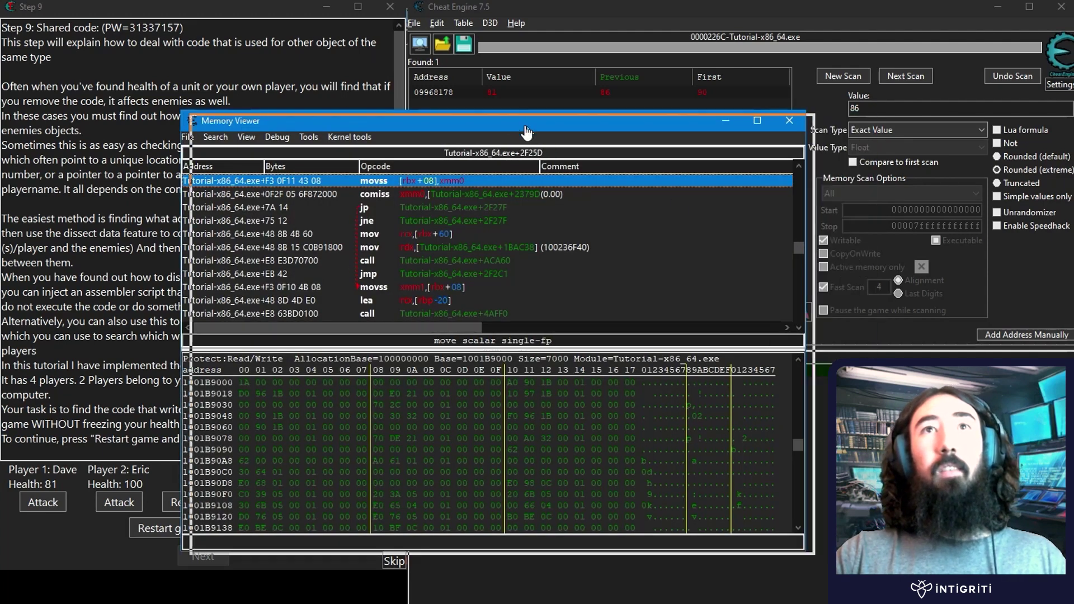
left_click_drag(392, 120, 509, 133)
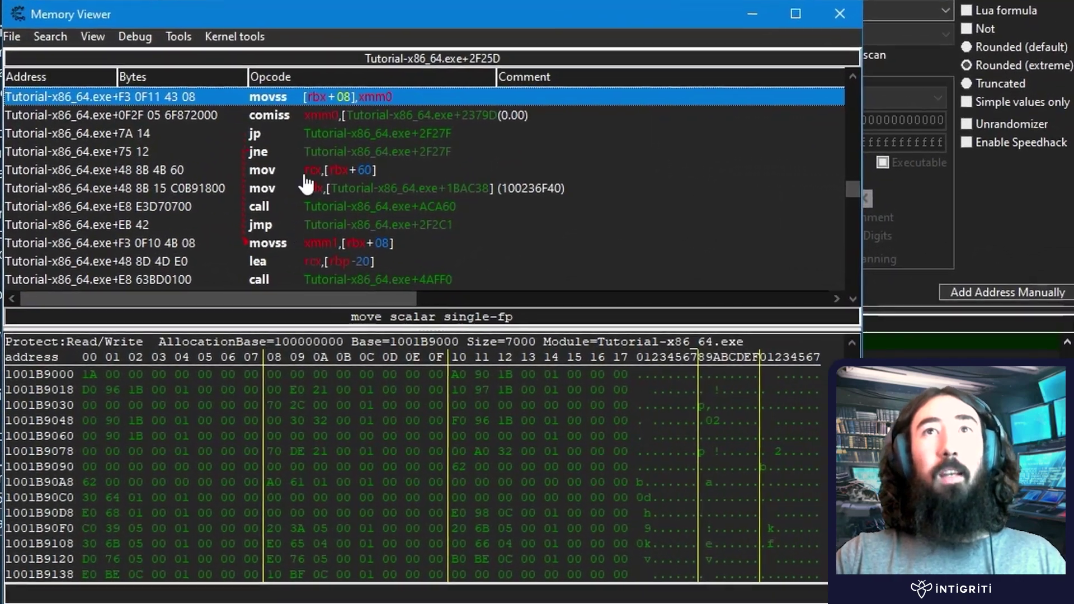
scroll(399, 205, "up", 4)
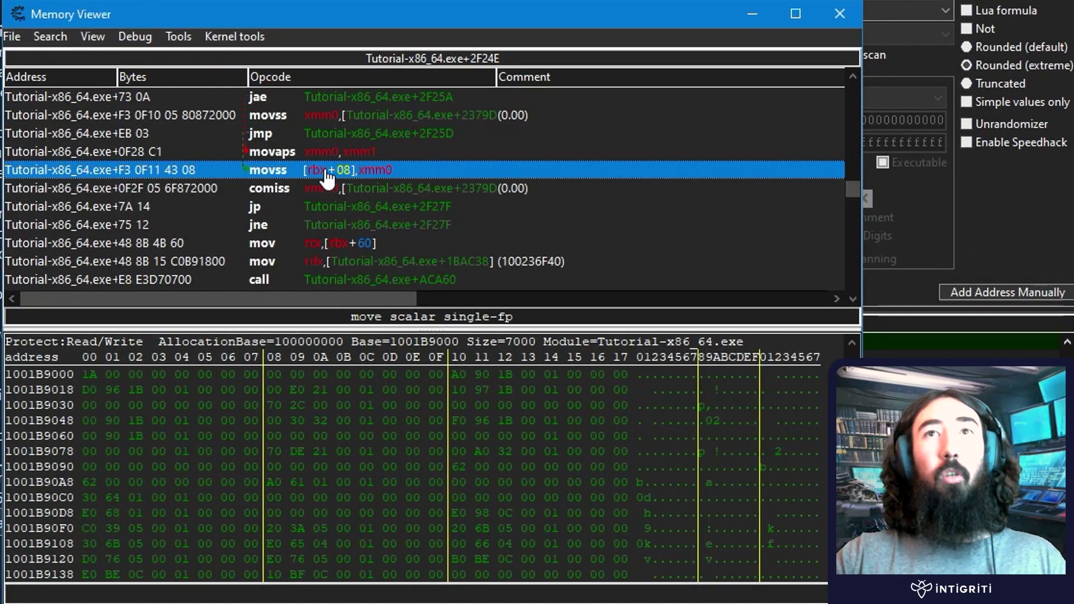
right_click(299, 174)
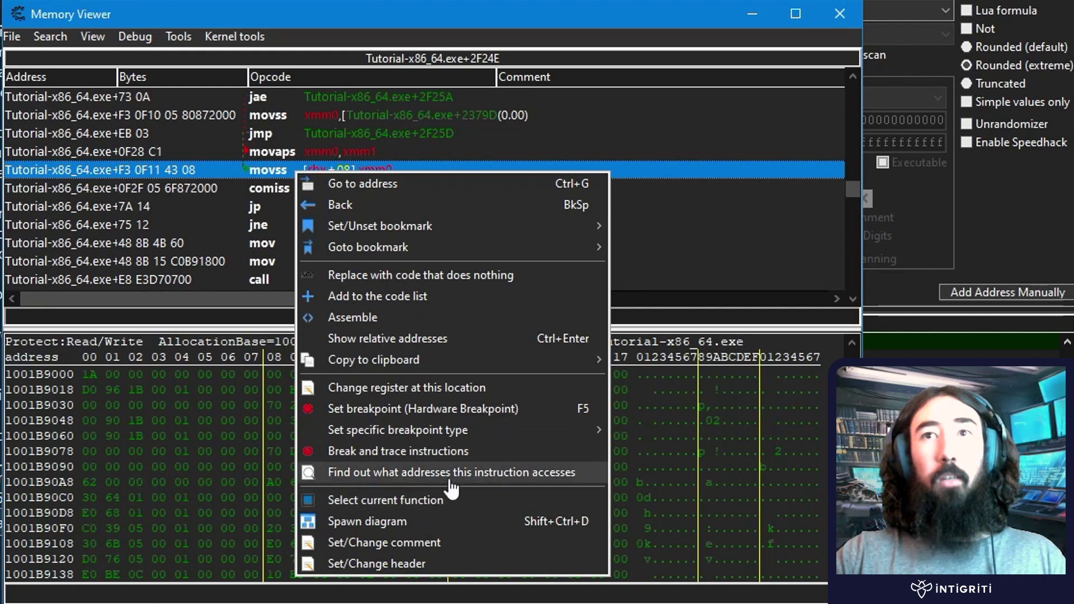
left_click(430, 472)
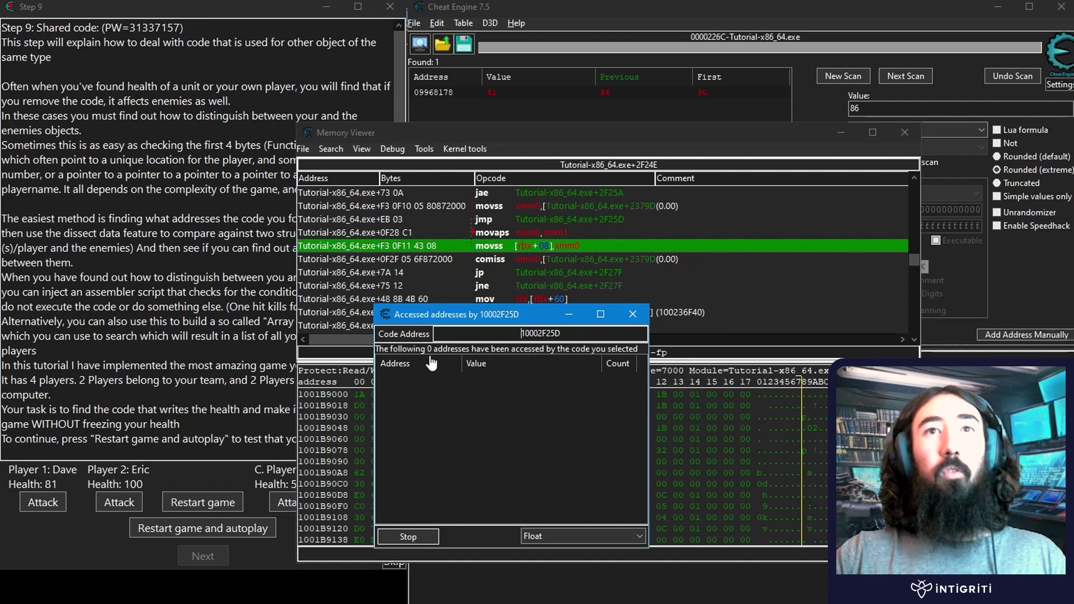
Attack Player 1, Player 2, C. Player 3 and C. Player 4 to log their health addresses.
left_click(41, 503)
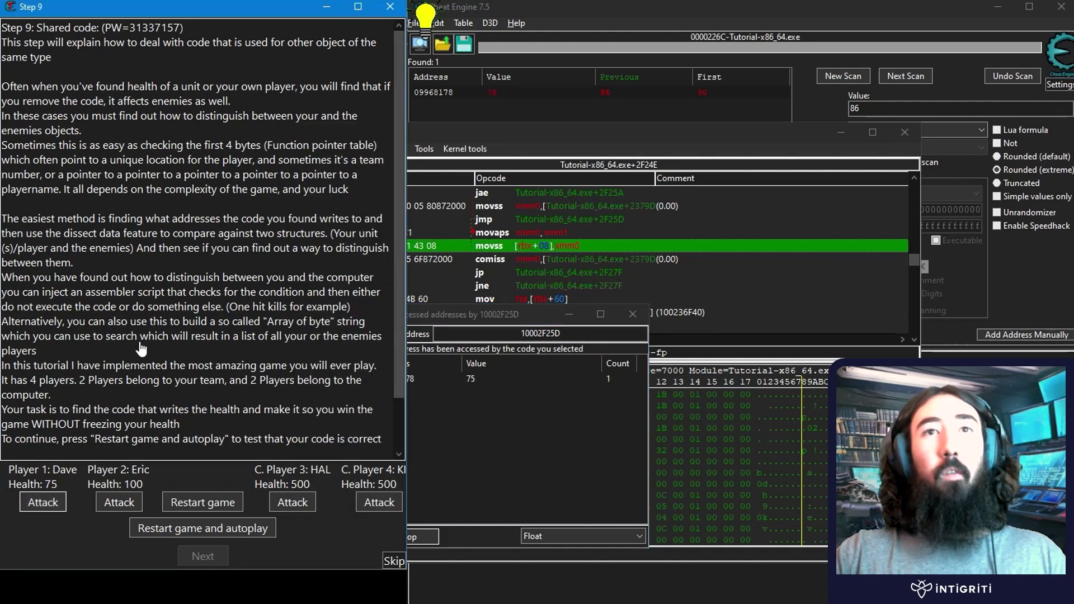
left_click(42, 504)
left_click(575, 339)
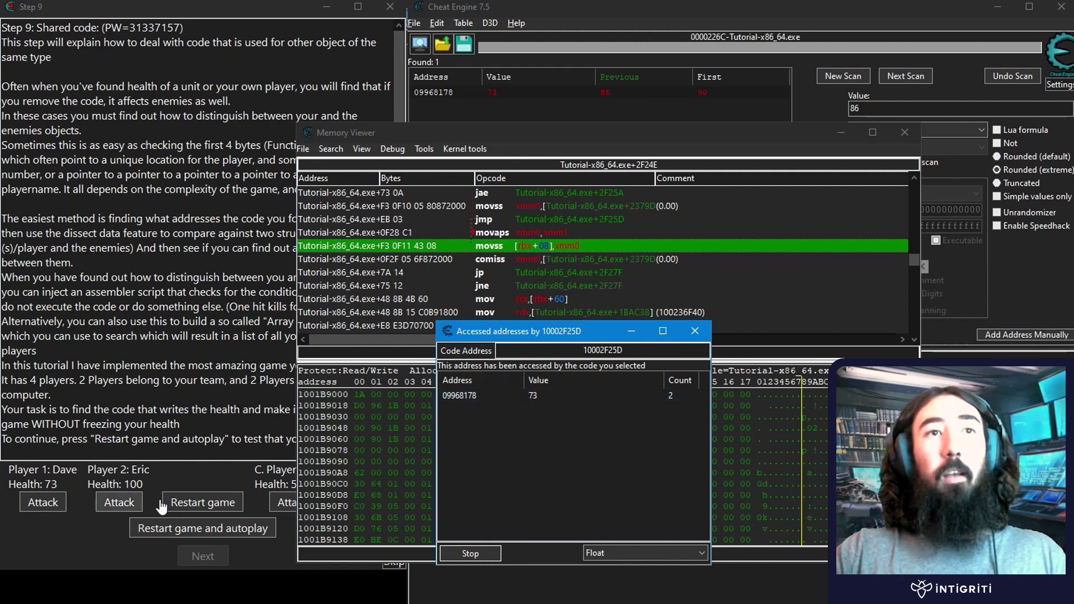
left_click(112, 503)
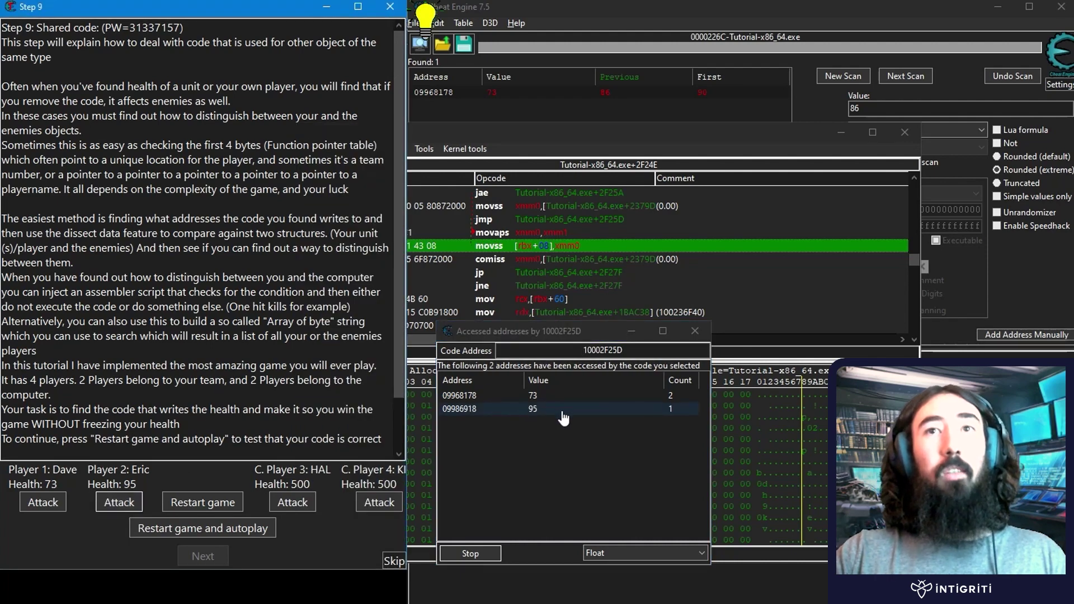
left_click(471, 415)
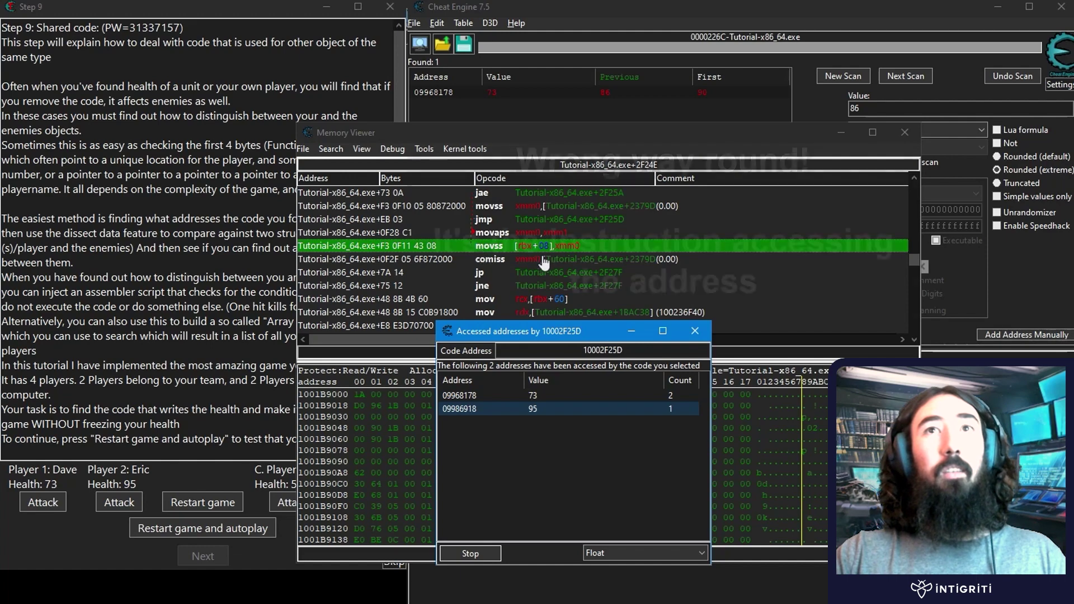
left_click(288, 503)
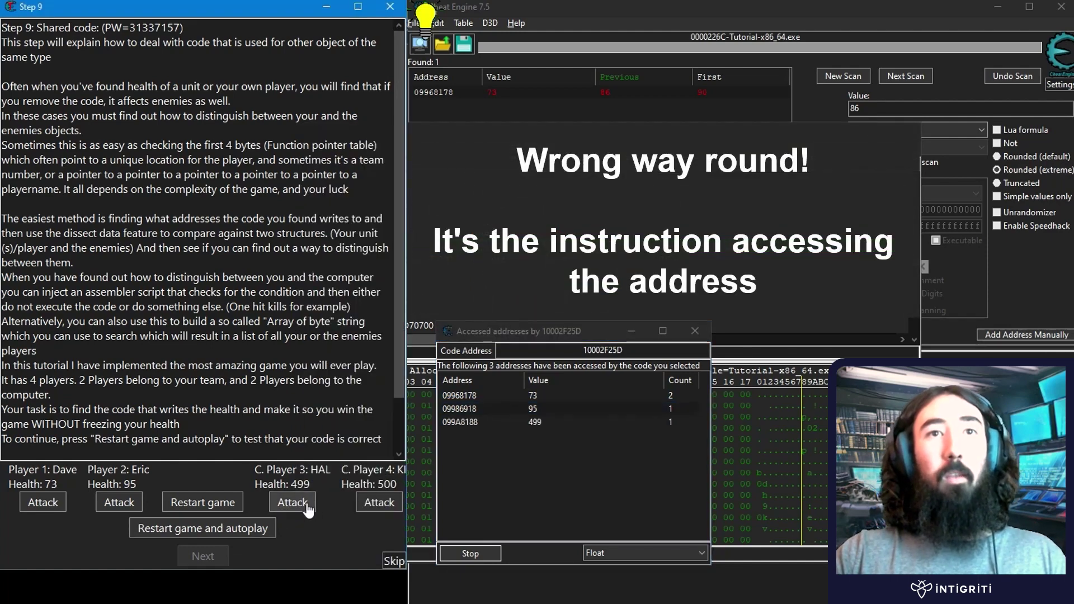
left_click(389, 503)
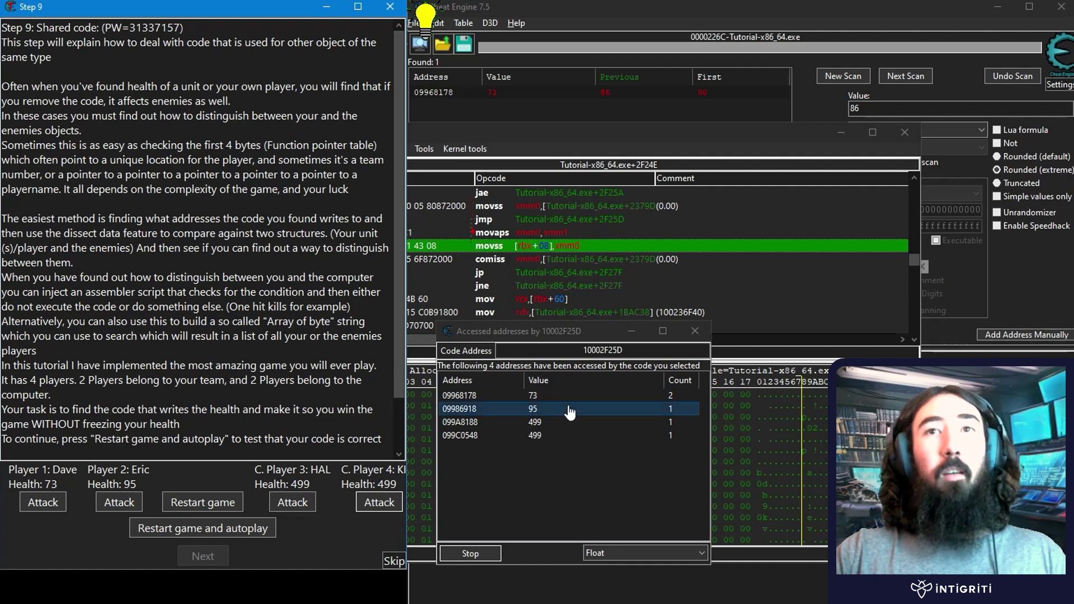
left_click(540, 468)
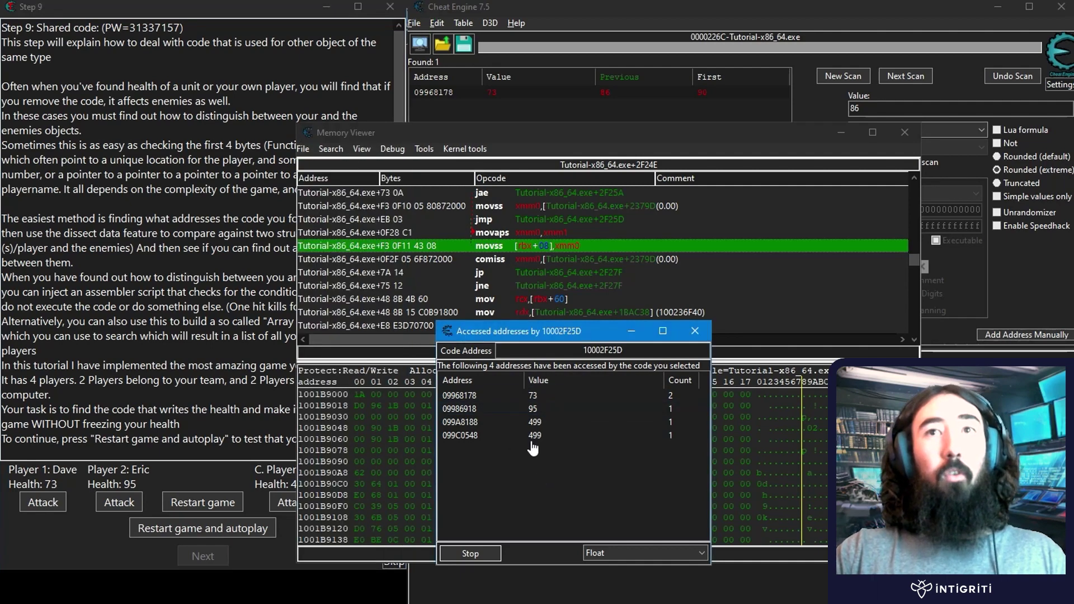
Select the two player addresses 09968178 and 09986918.
left_click(467, 422)
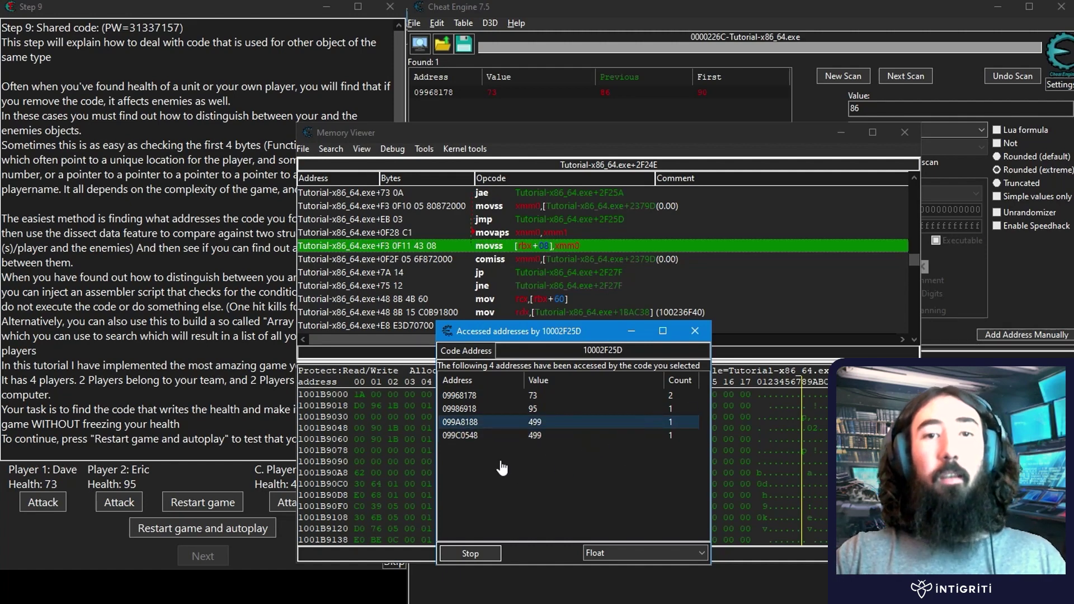
left_click(455, 396)
left_click(455, 414, "shift")
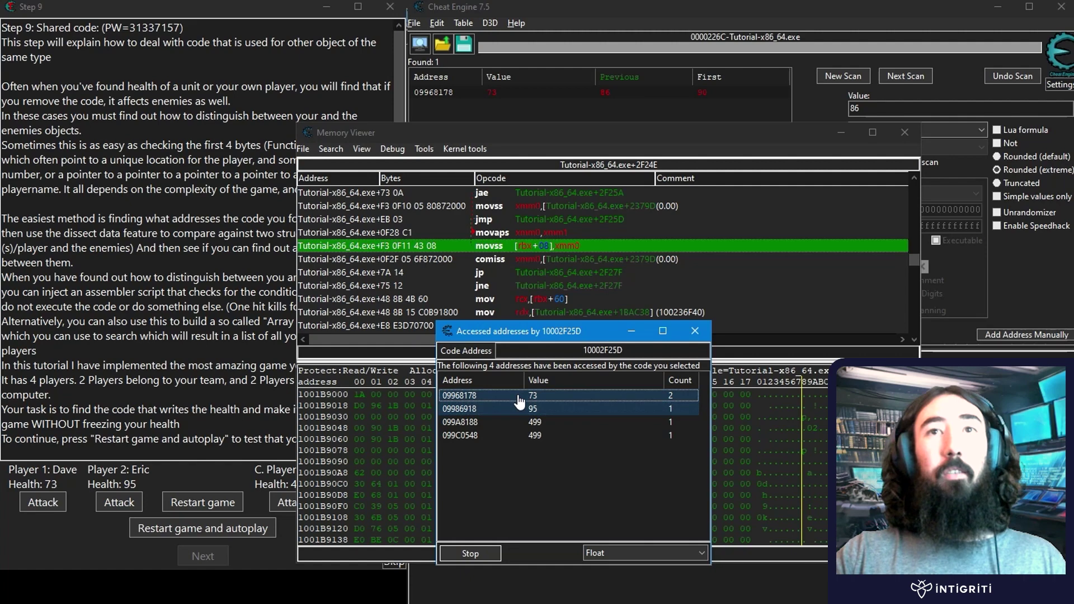
Mark the two player addresses as commonality group 1.
right_click(519, 398)
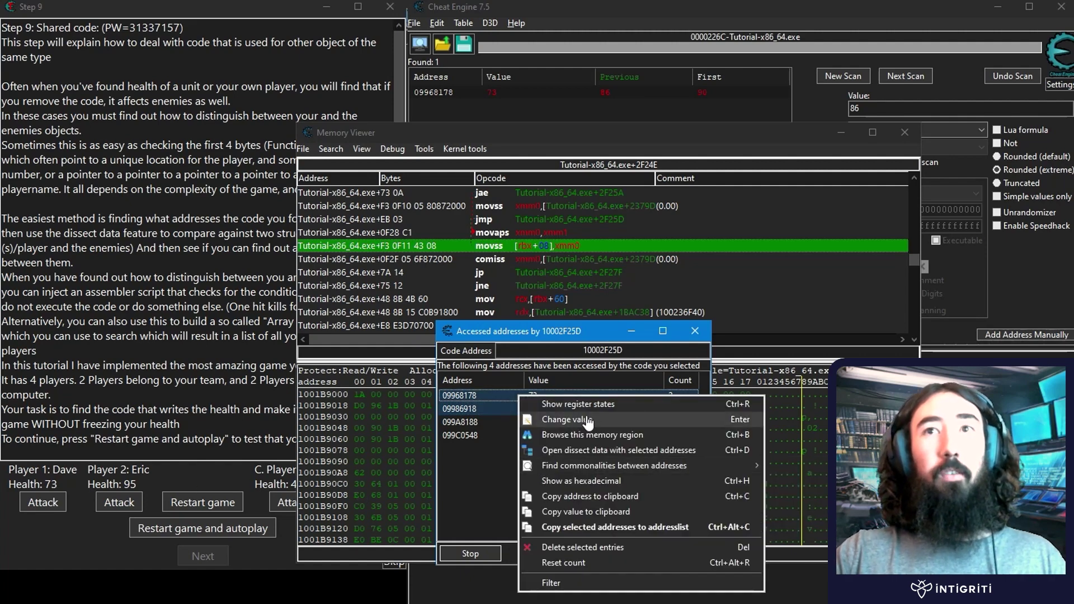
mouse_move(582, 470)
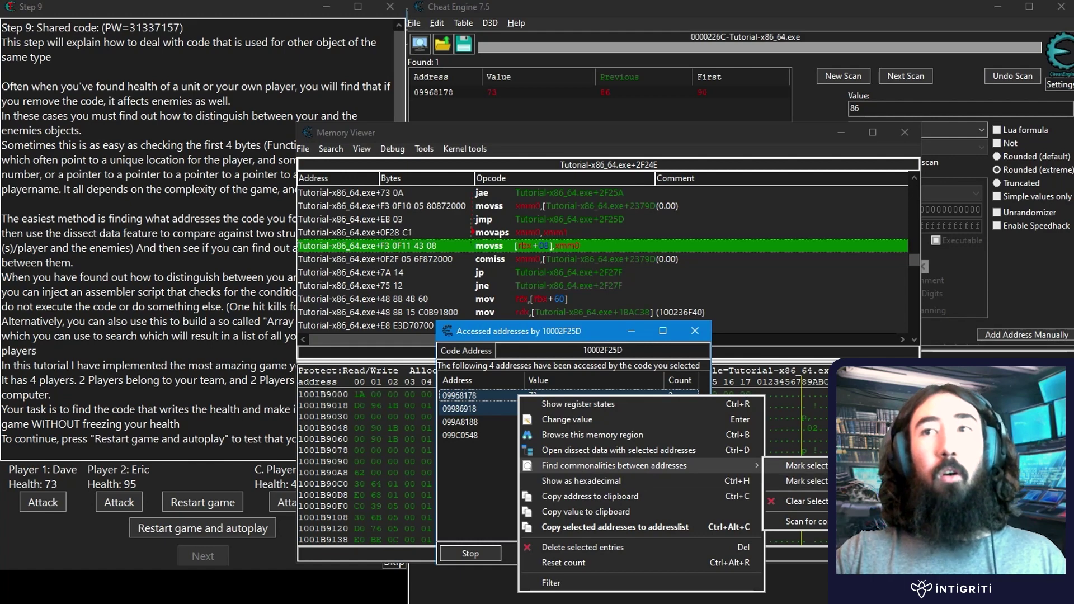
left_click(805, 465)
Mark enemy addresses 099A8188 and 099C0548 as group 2.
left_click(515, 422)
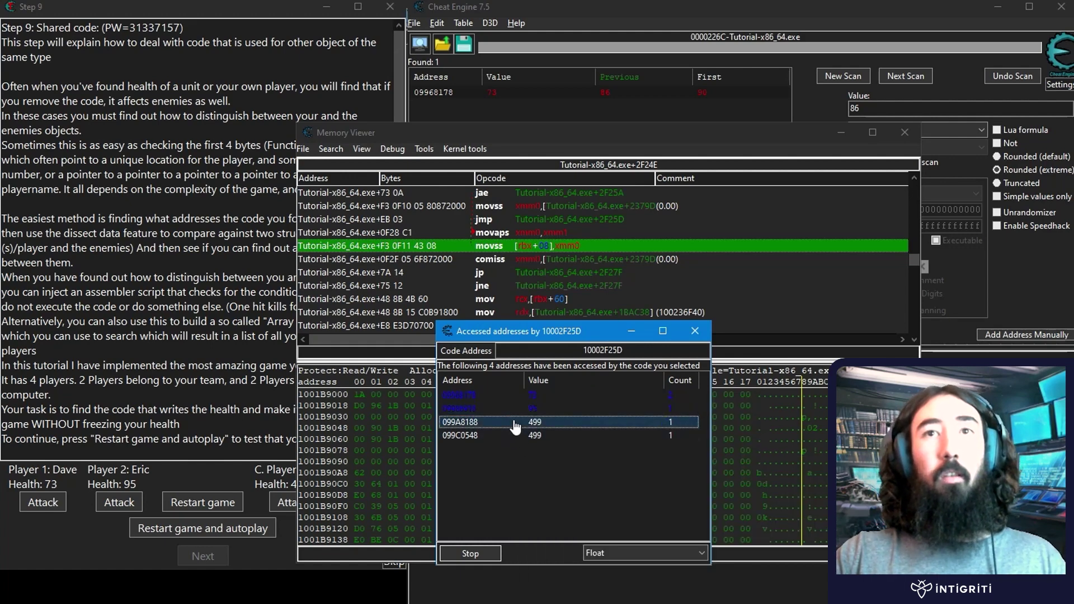
left_click(478, 436, "shift")
right_click(478, 436)
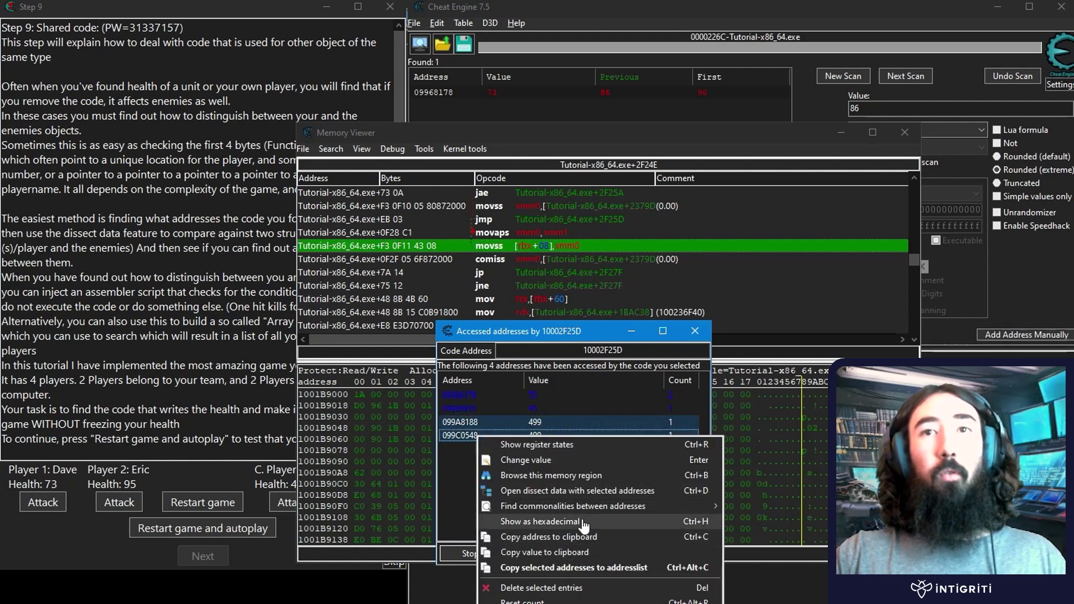
mouse_move(680, 506)
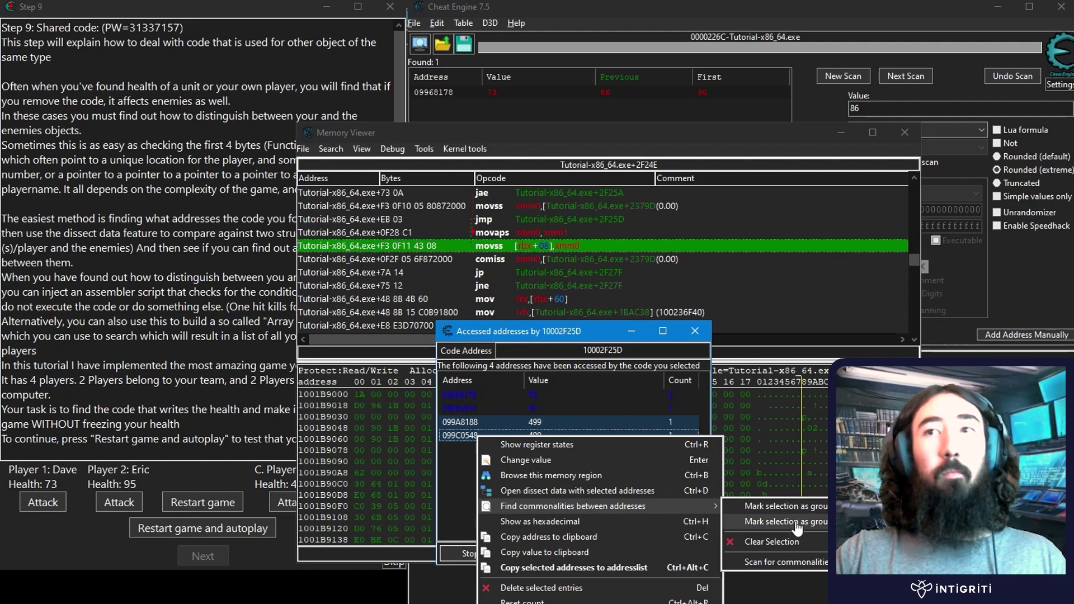
left_click(797, 522)
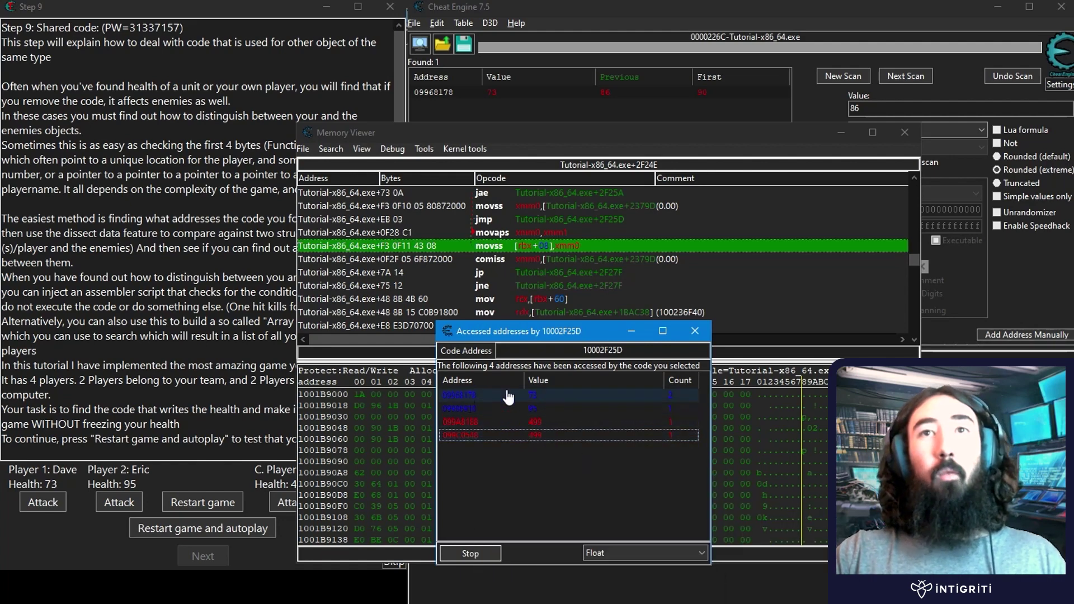
right_click(526, 398)
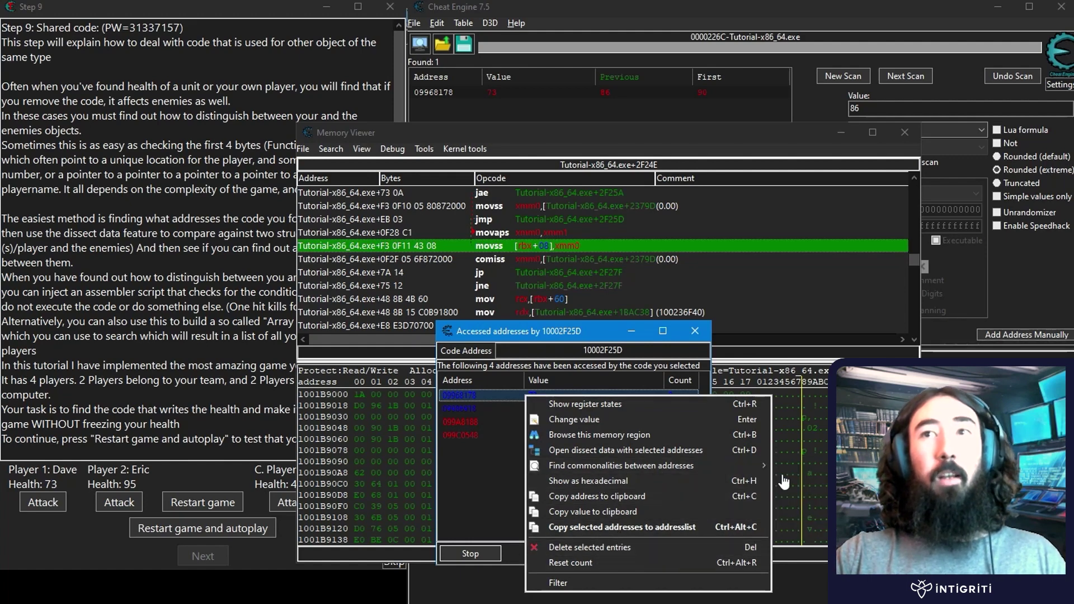
left_click(808, 521)
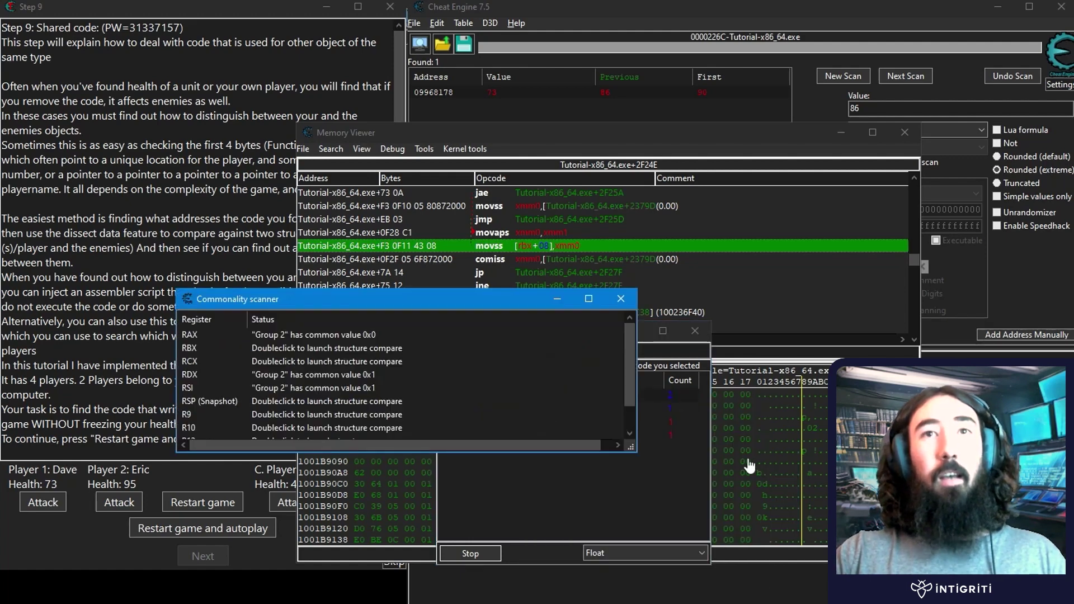
left_click_drag(495, 289, 495, 186)
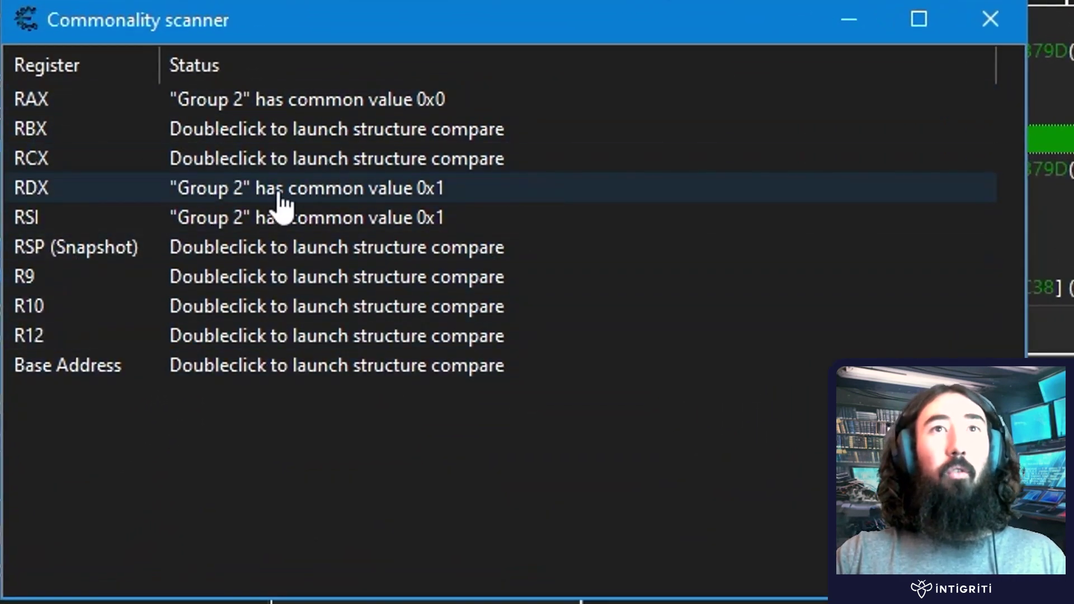
left_click(274, 101)
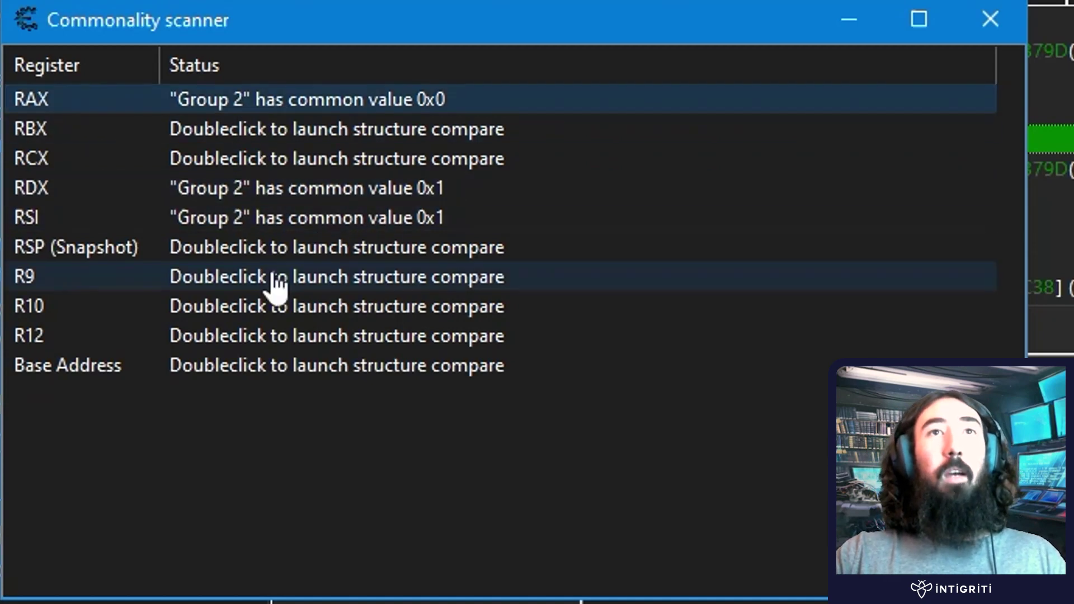